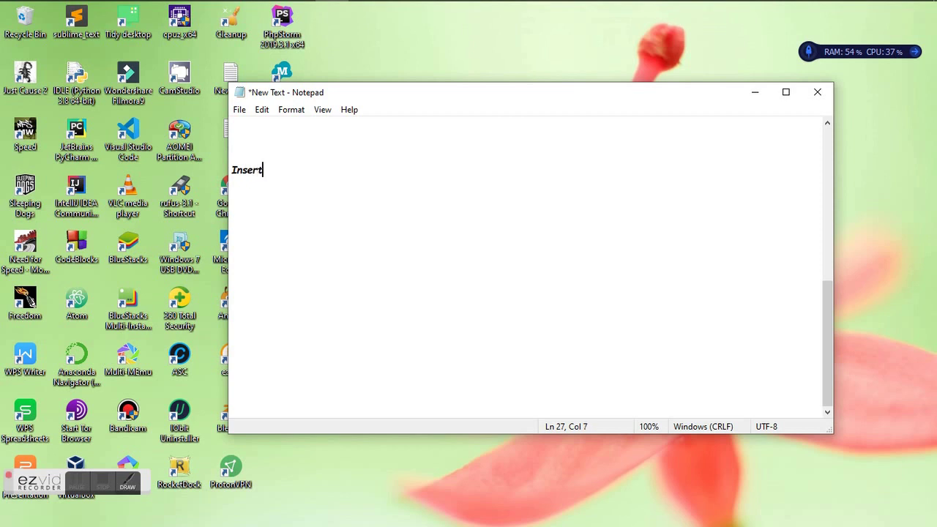
Complete the note line as "Insert your Flash Drive...", add blank lines below it and minimize the note.
text(r Flash )
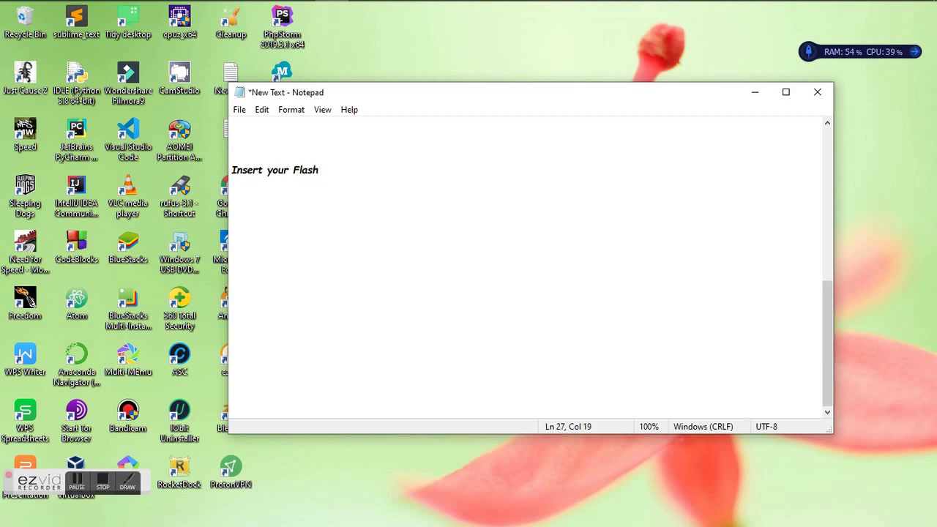
text(Drive...)
key(Return)
key(Return)
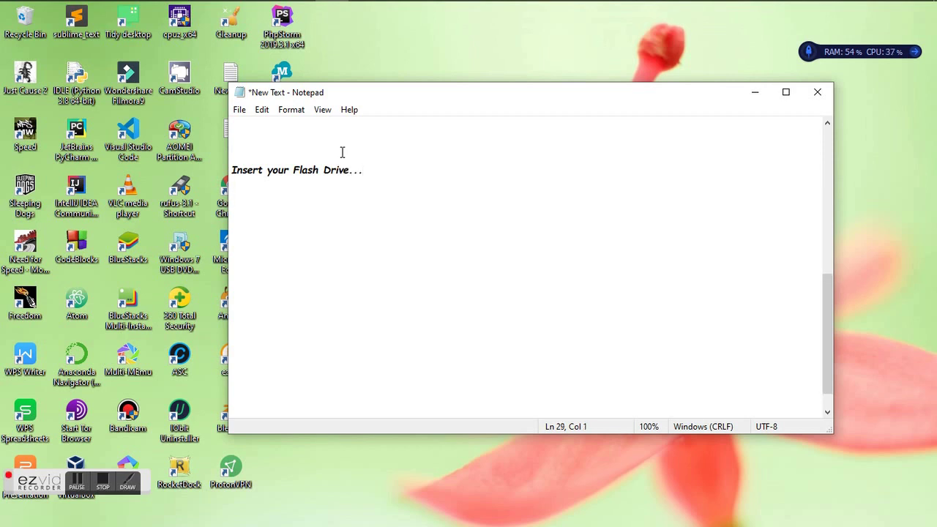
click(755, 93)
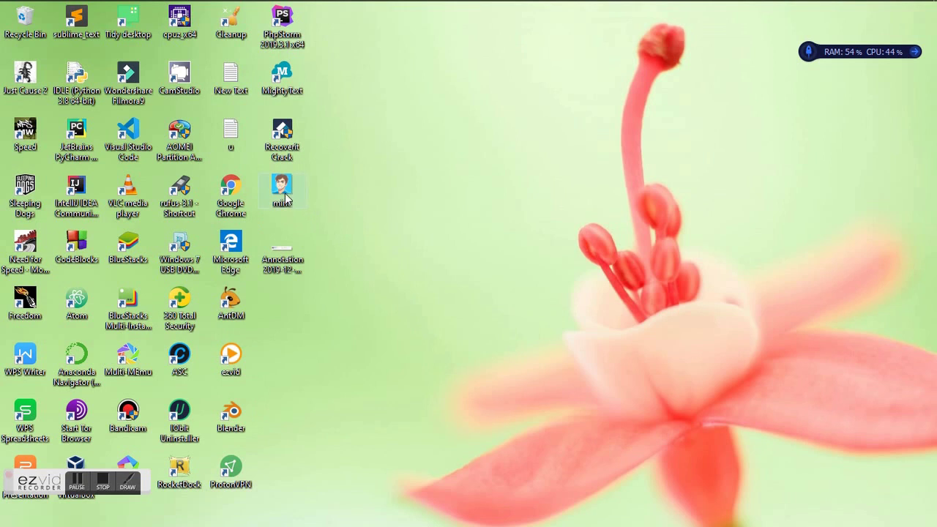
click(286, 194)
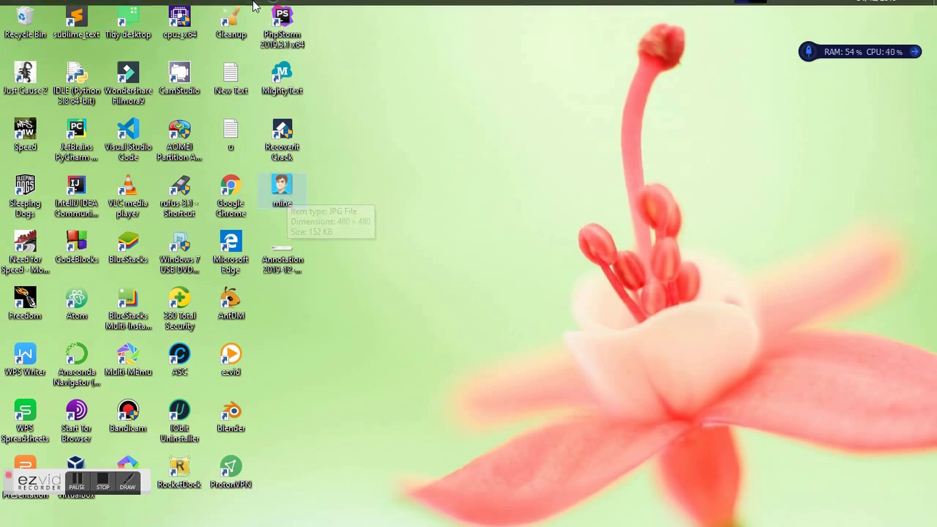
mouse_move(163, 14)
click(176, 78)
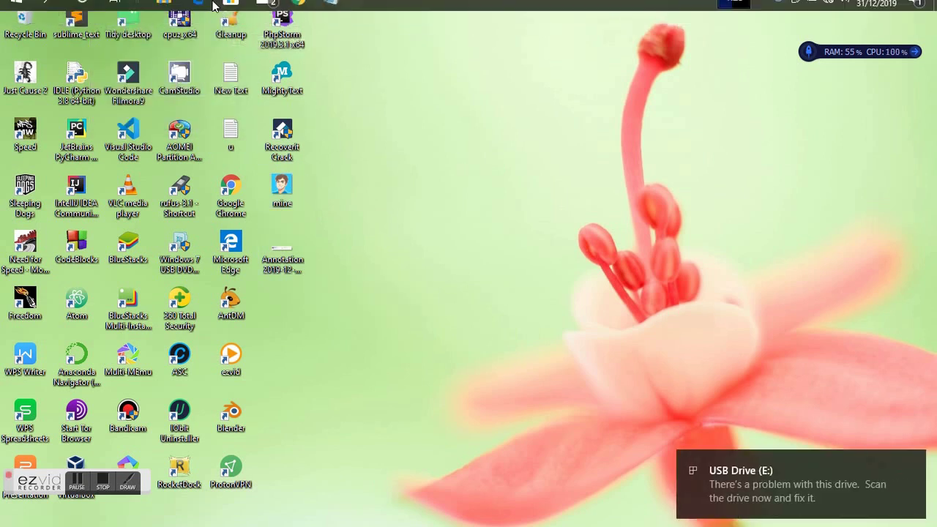
mouse_move(163, 14)
click(161, 77)
drag(499, 366, 487, 391)
click(780, 29)
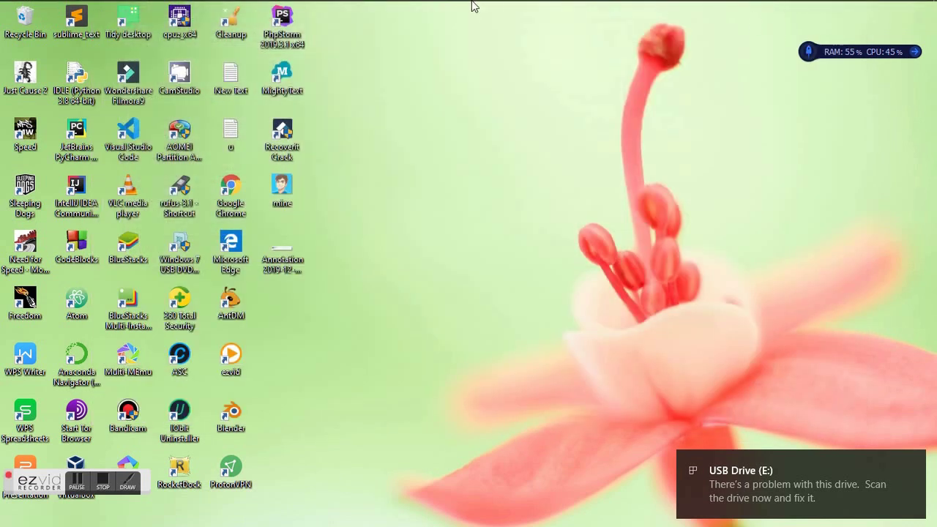
Restore the note and add the line "Select the picture you wanna use..." a few lines below the flash drive instruction.
click(330, 14)
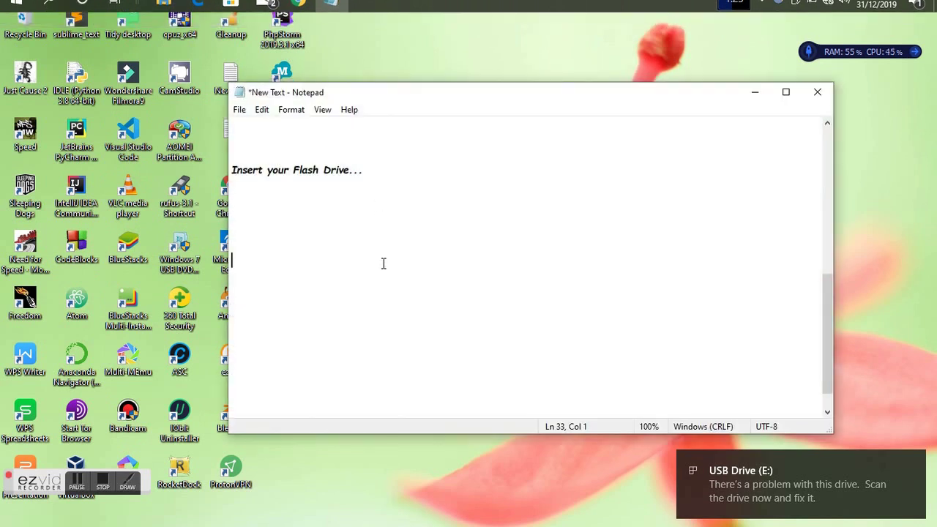
key(Return)
key(Return)
key(Return)
key(Return)
text(Select the picturu)
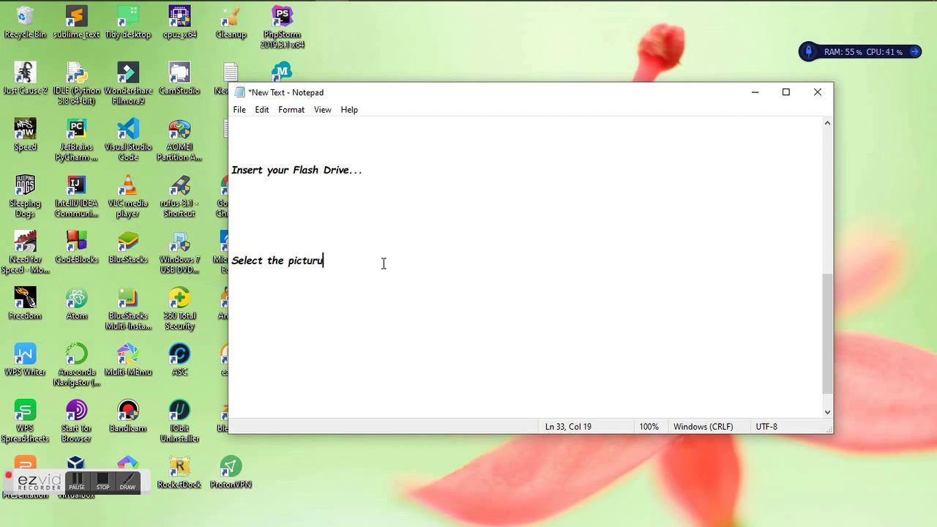
text(e you wanna use...)
key(Return)
key(Return)
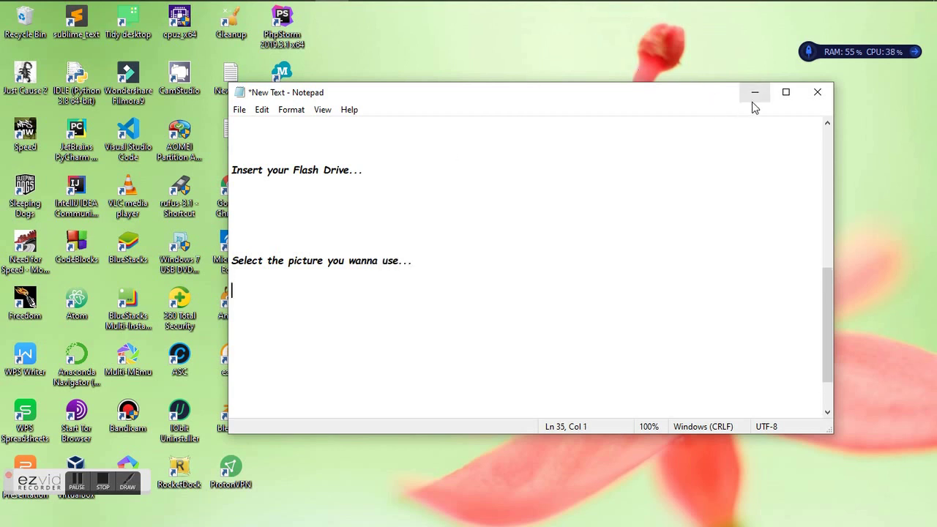
Reposition the note window so that the picture file mine on the desktop is uncovered.
click(753, 102)
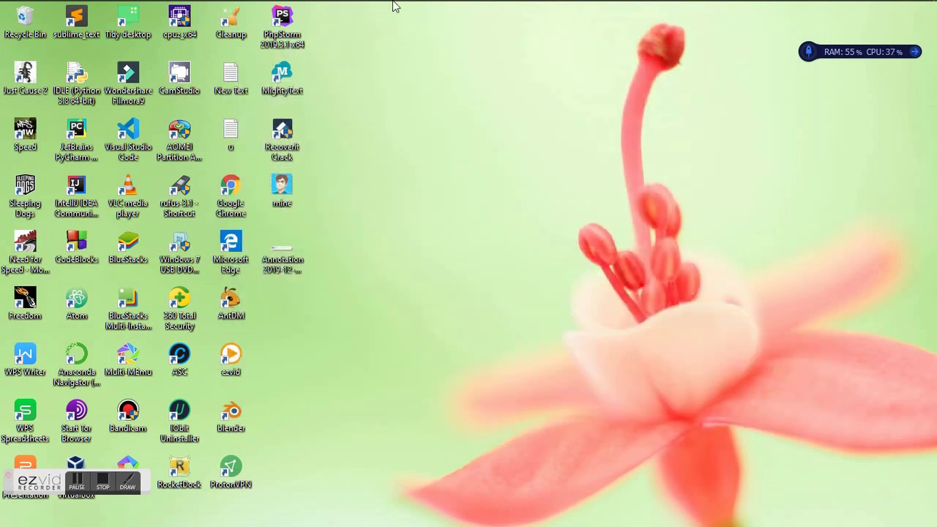
click(331, 13)
drag(440, 95, 512, 92)
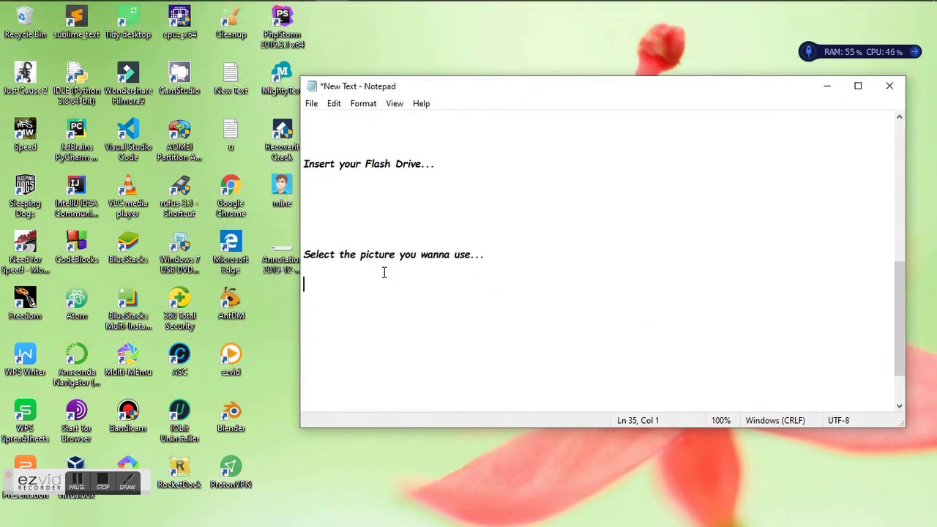
Add the instruction "Right click on it and open with paint.." to the note.
text(Rigth)
key(BackSpace)
key(BackSpace)
text(ht clic)
text(k =>)
key(BackSpace)
key(BackSpace)
text(o)
text(n ti)
key(BackSpace)
key(BackSpace)
text(it and open)
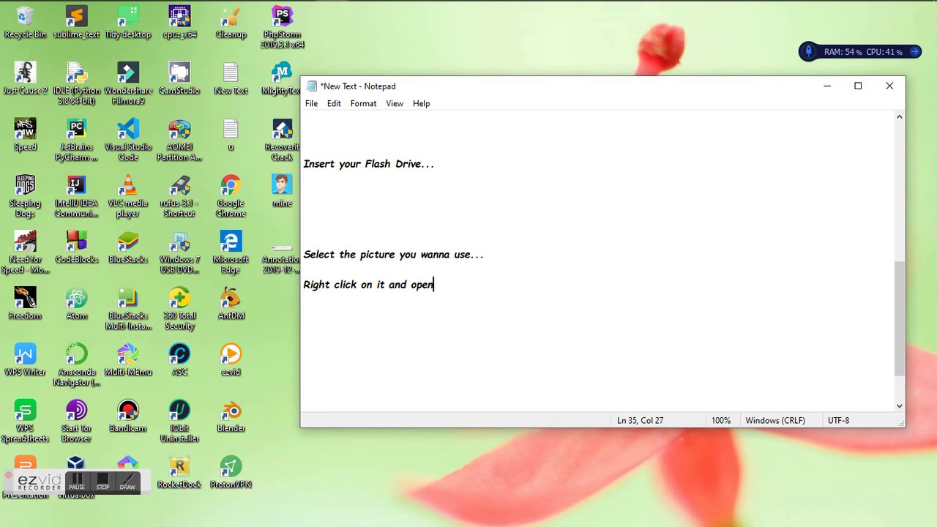
text( with paint..)
Open the desktop picture mine with Paint.
click(278, 183)
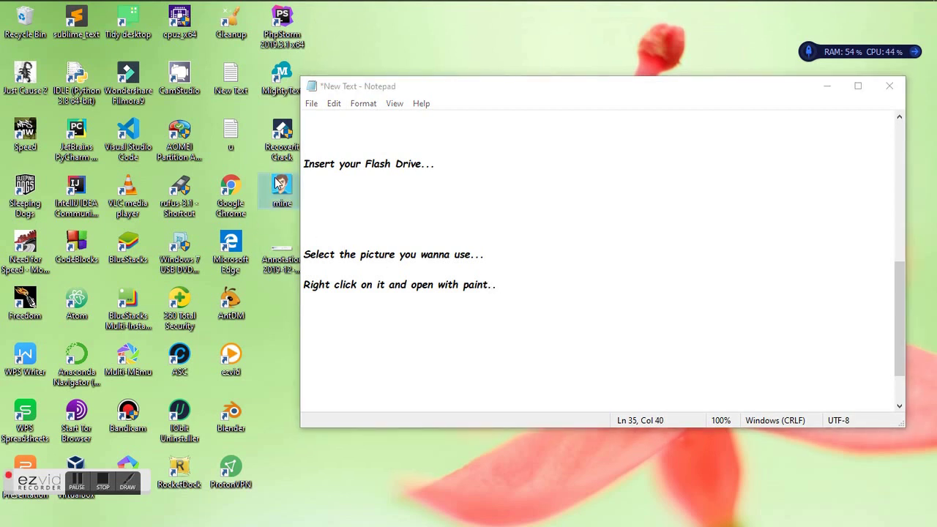
right_click(278, 183)
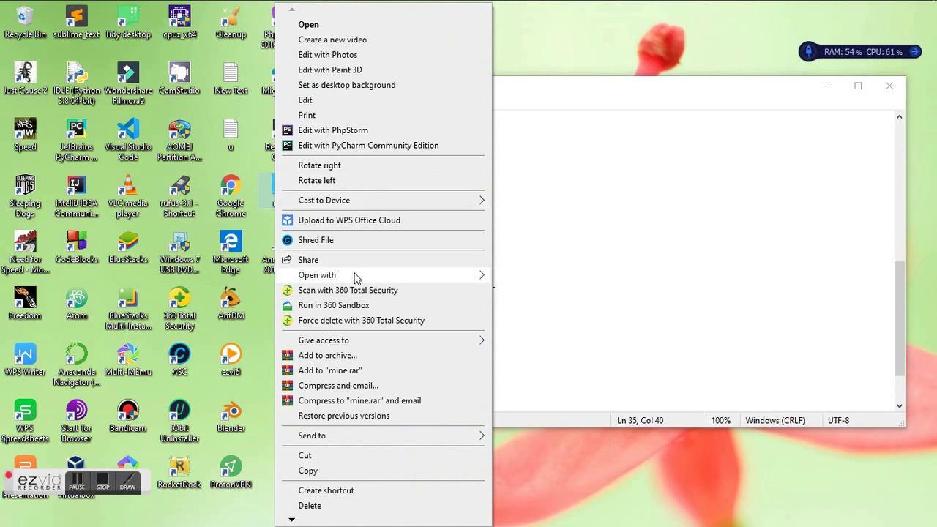
mouse_move(356, 276)
click(500, 276)
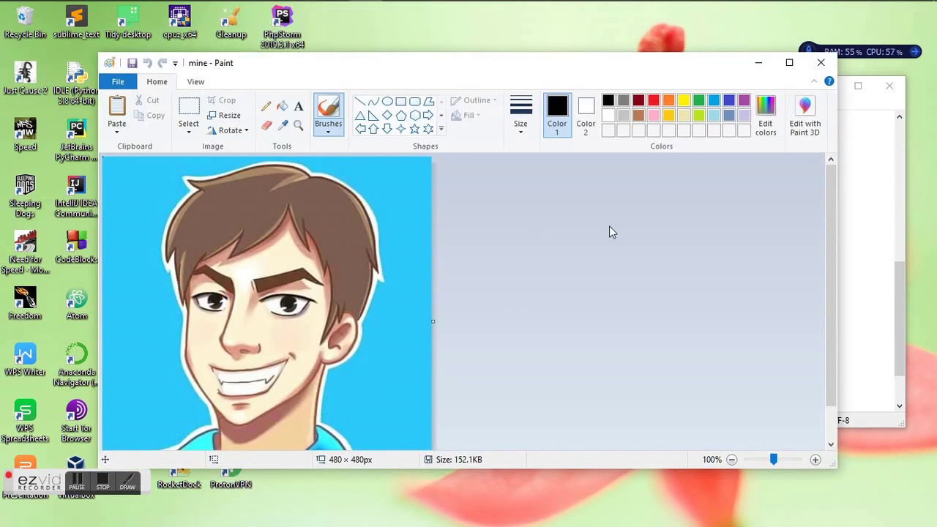
Switch back to the Notepad note and add the line "Save it as .bmp (bitmap) picture" below the Paint instruction.
click(879, 269)
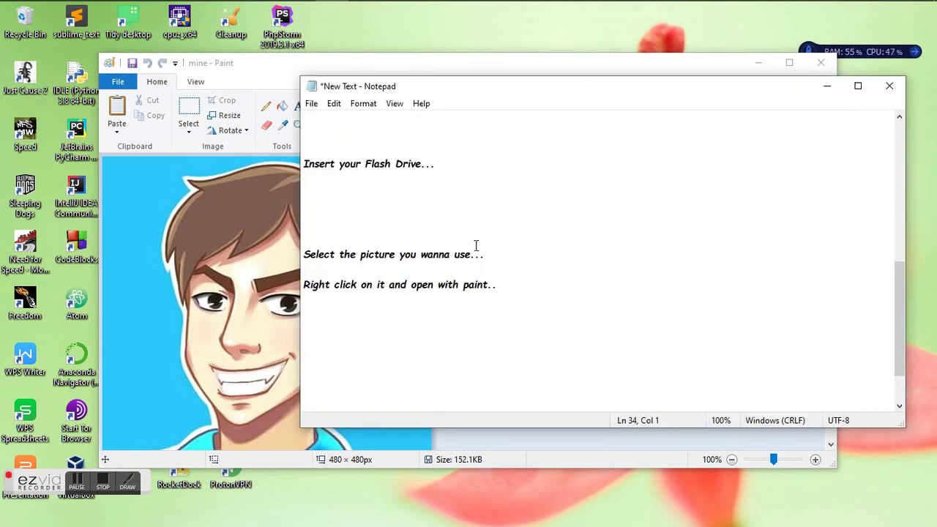
click(507, 281)
key(Return)
key(Return)
text(Save )
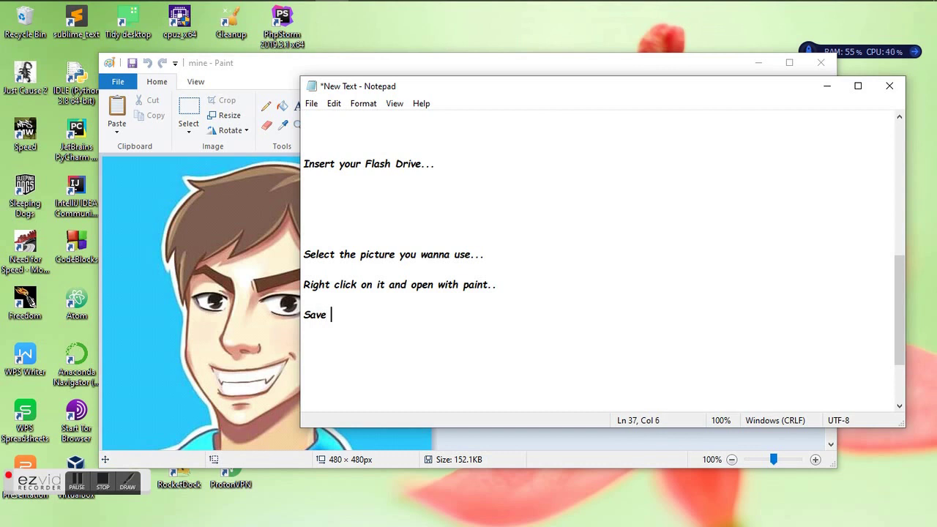
text(it as )
text(.b)
text(m)
text(t)
key(BackSpace)
key(BackSpace)
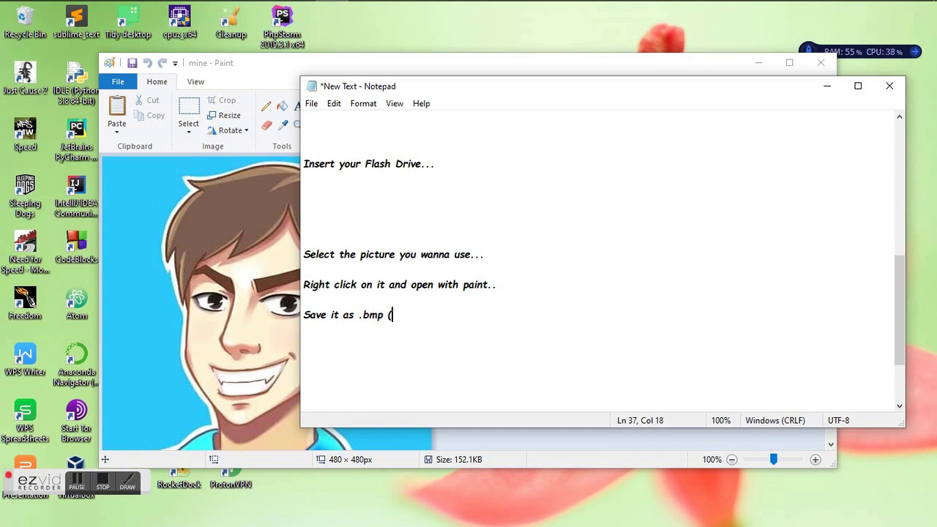
text(p (bitmap))
key(Return)
key(BackSpace)
text(picture)
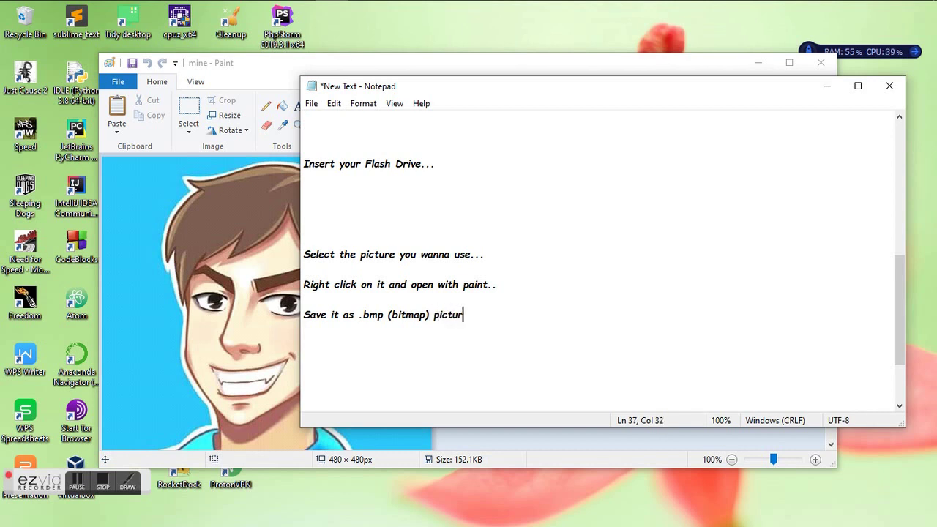
Switch to Paint and start saving the picture as a BMP picture with Desktop as the destination folder.
click(262, 67)
click(118, 81)
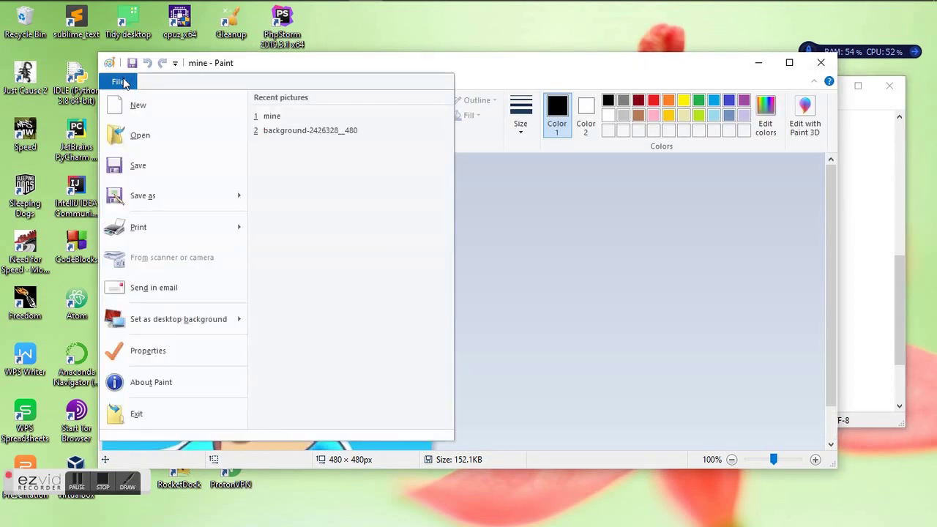
mouse_move(167, 209)
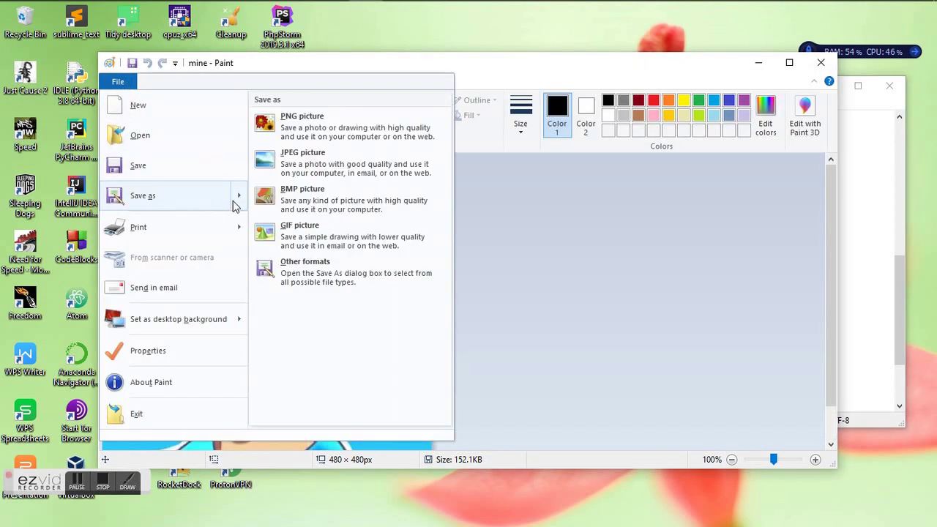
click(324, 206)
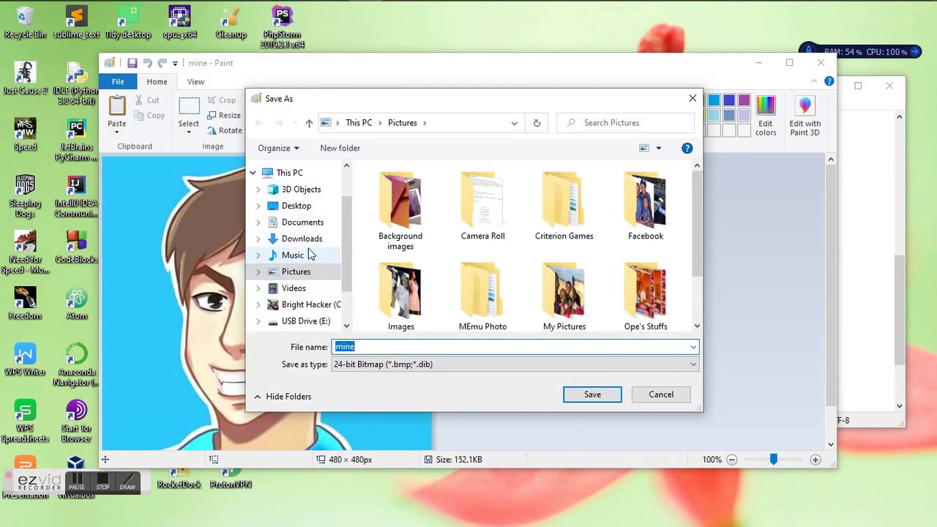
click(300, 192)
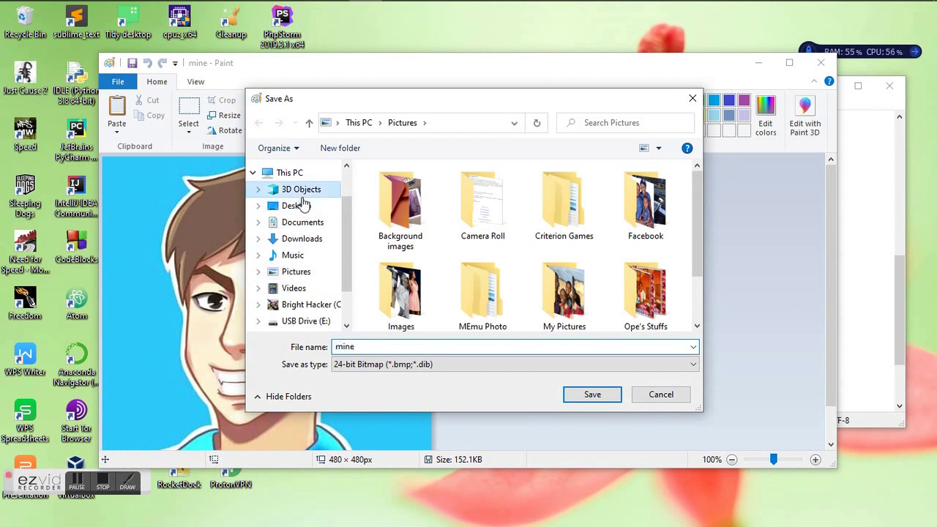
click(304, 208)
Name the bitmap file huh, save it and close Paint.
click(379, 346)
drag(365, 346, 325, 351)
key(BackSpace)
text(huh)
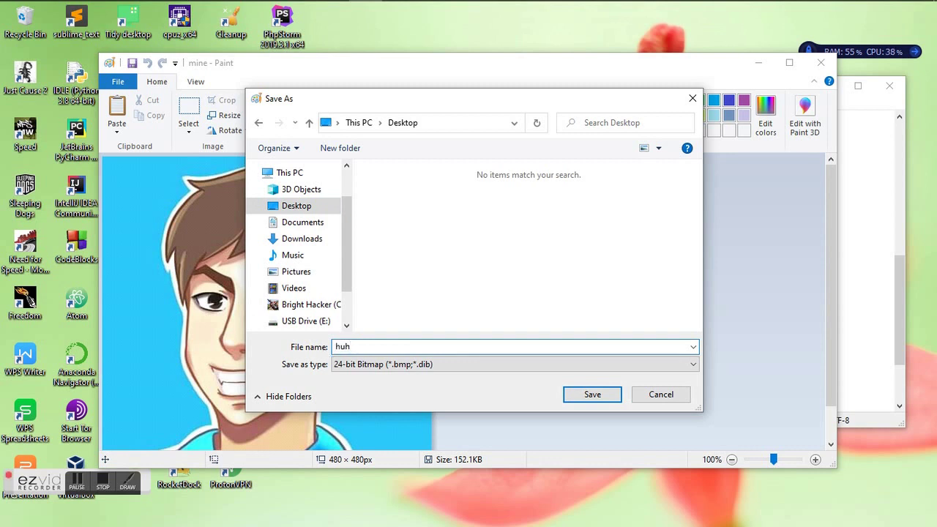
click(587, 399)
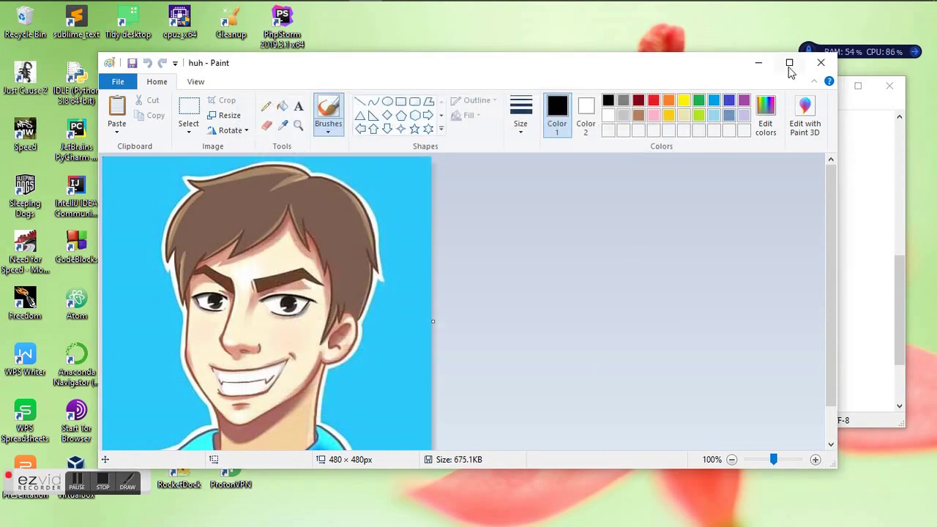
click(819, 63)
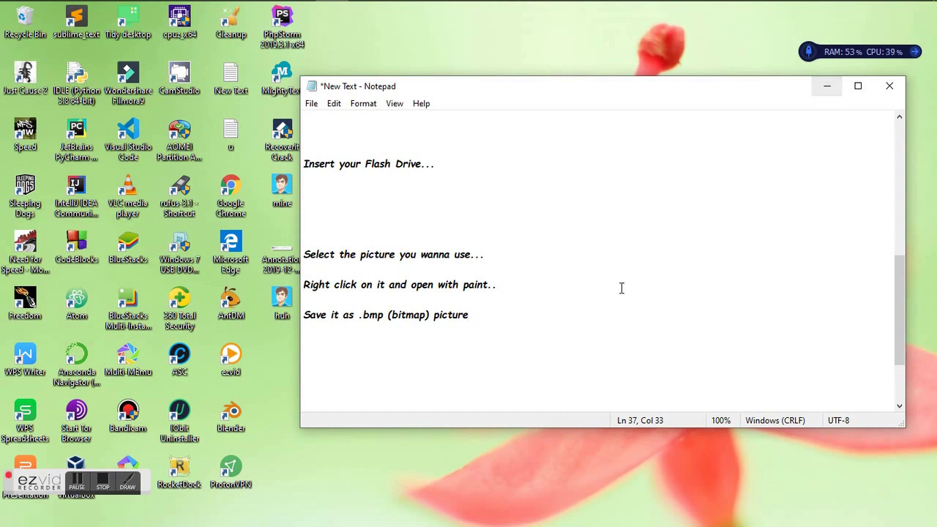
Add the line "Right Click on it and let's check" below the bitmap instruction in the note.
key(Return)
key(Return)
text(Right)
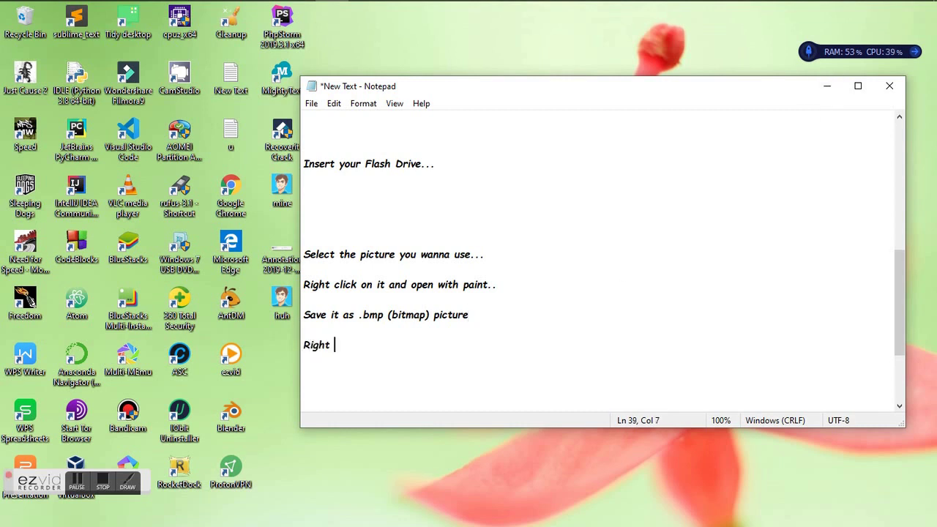
text( Click on it an)
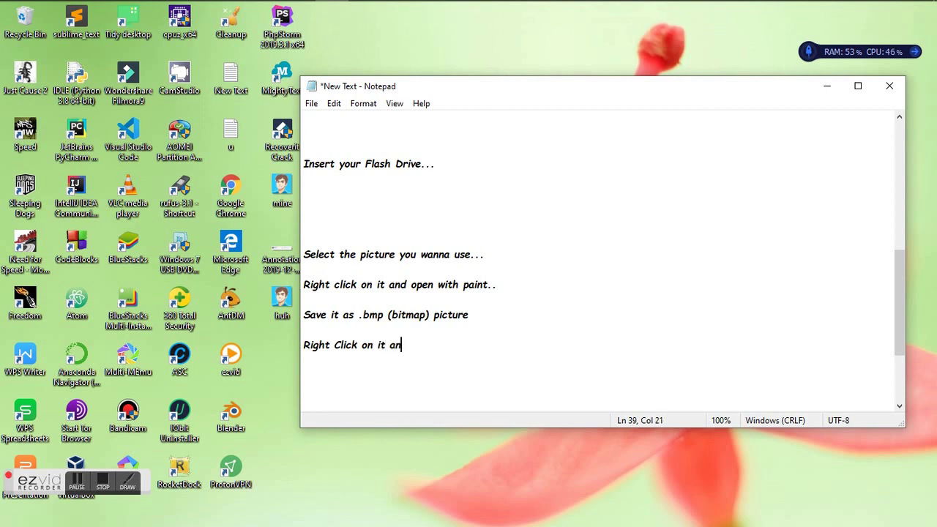
text(d let's chec)
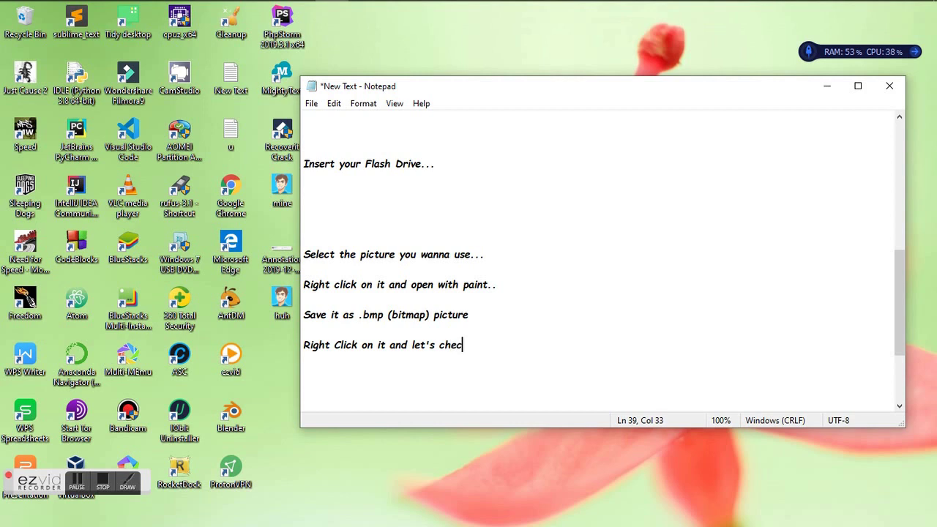
text(k)
Check the file type in the properties of the desktop picture huh, then close the properties.
click(282, 302)
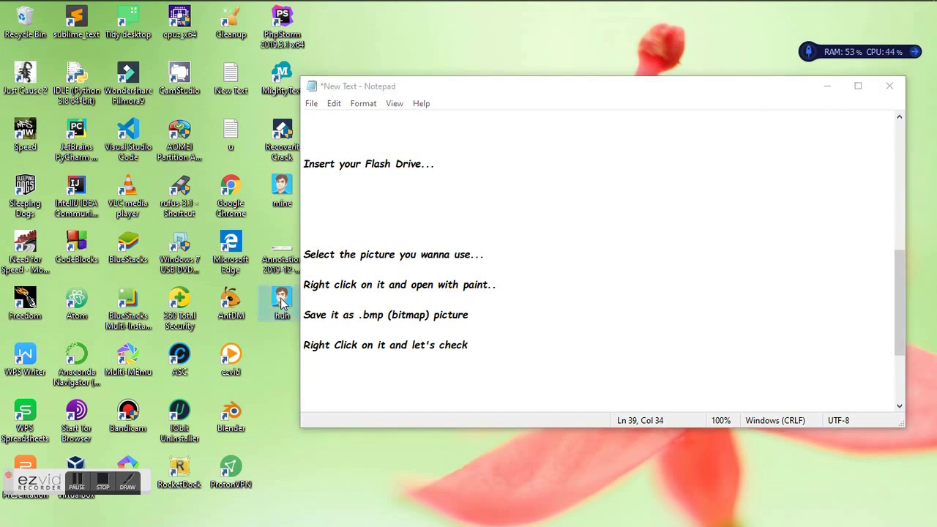
right_click(283, 302)
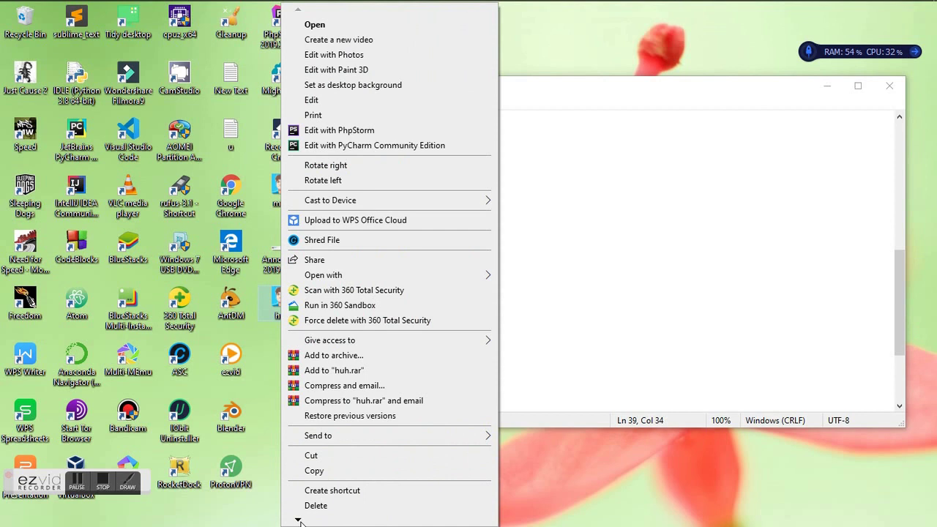
click(318, 504)
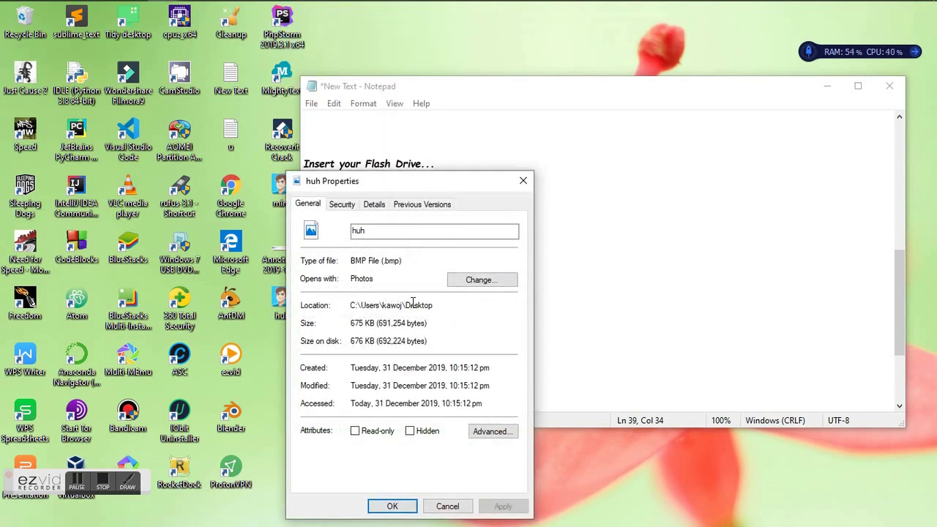
double_click(383, 261)
click(408, 261)
click(523, 180)
Add the line "Right click on your Desktop and create new document" below the checking instruction in the note.
key(Return)
key(Return)
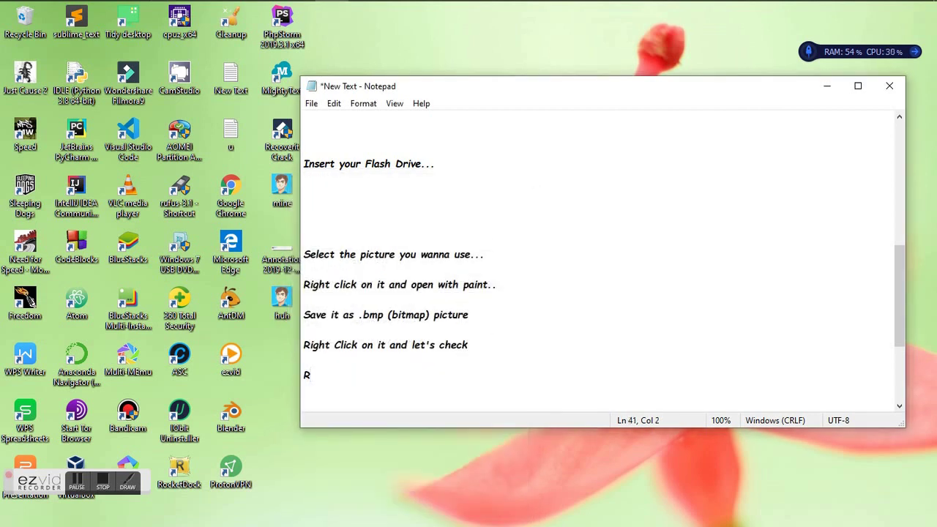
text(Right click on y)
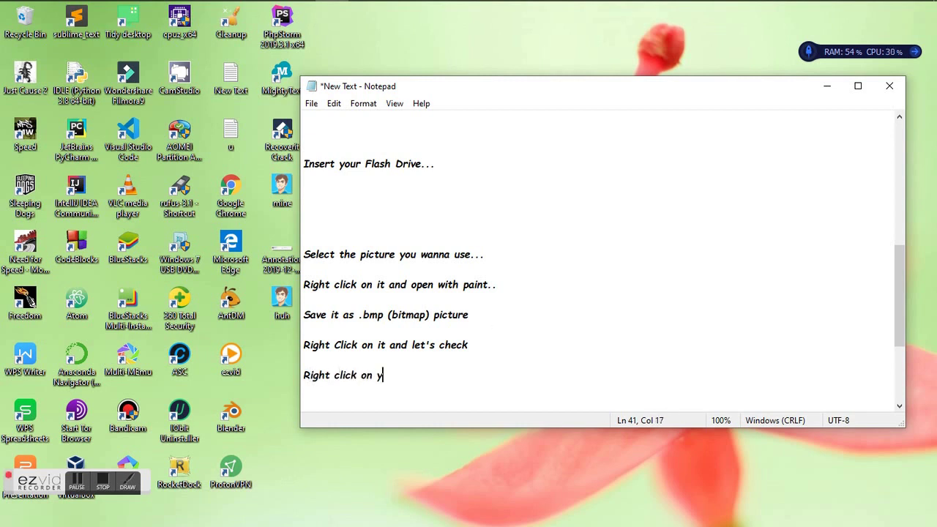
text(our De)
text(skto)
text(p abd)
key(BackSpace)
key(BackSpace)
text(n)
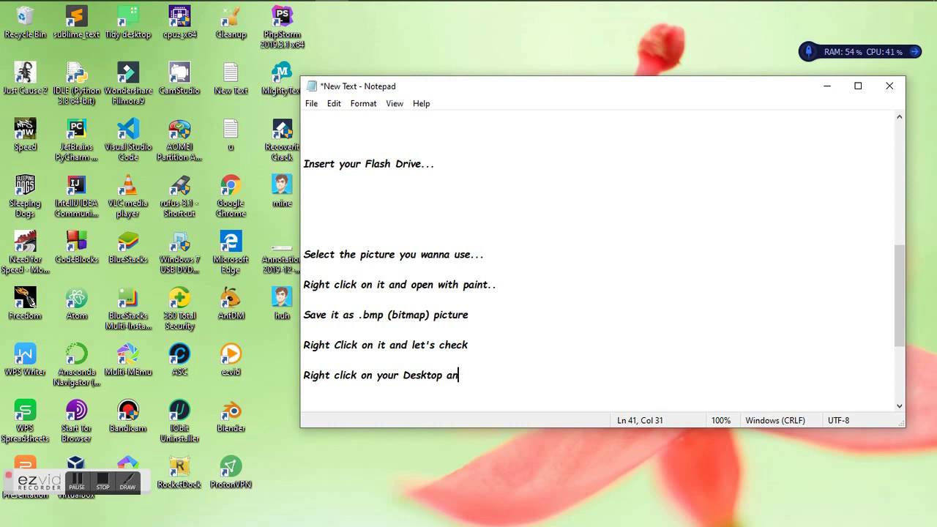
text(d create new document)
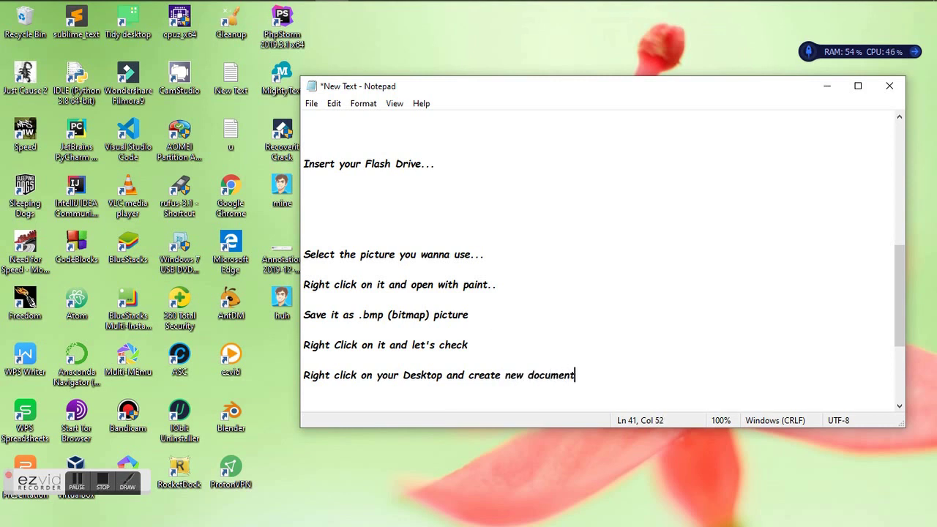
Minimize the note, create a new text document on the desktop with its default name, and open it.
click(827, 86)
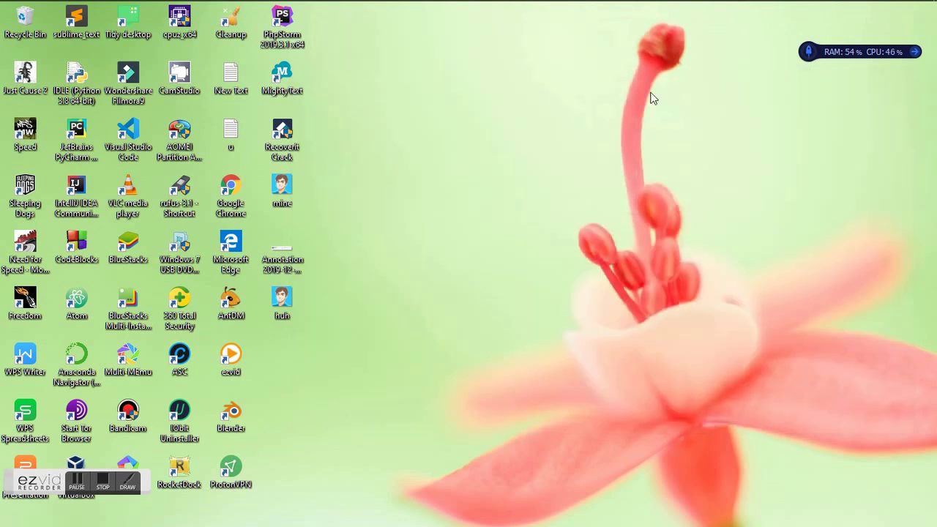
right_click(541, 323)
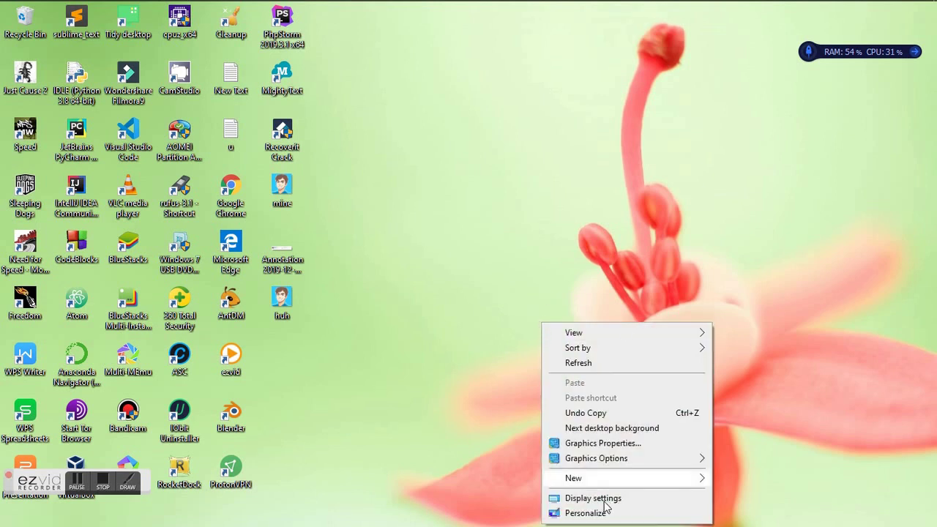
mouse_move(598, 488)
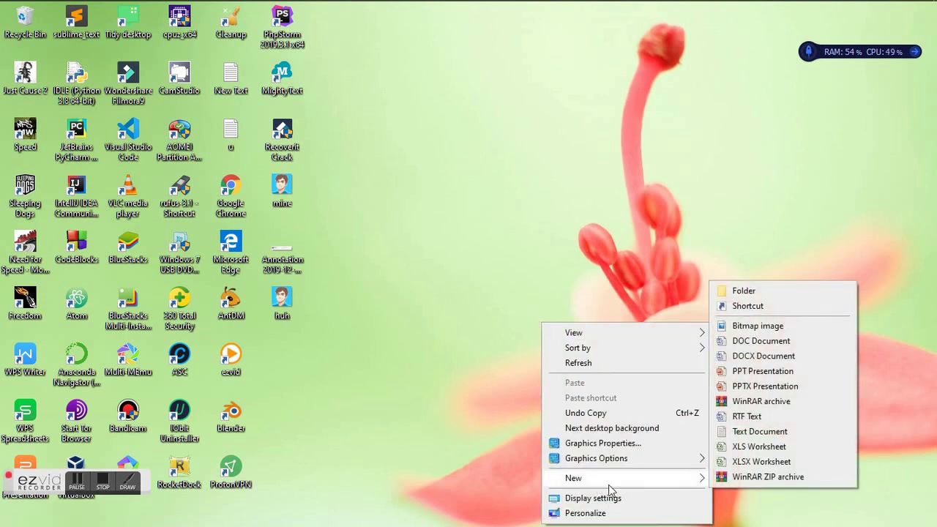
click(747, 432)
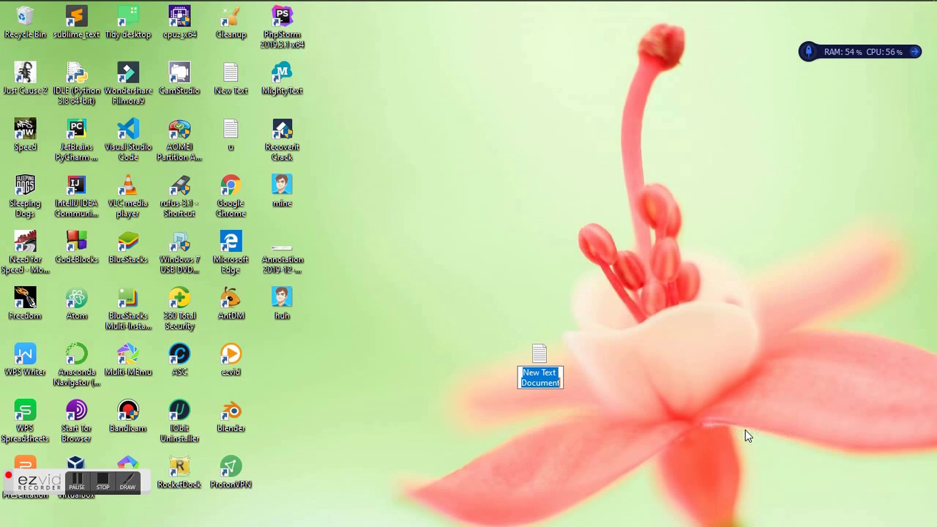
click(542, 357)
double_click(541, 357)
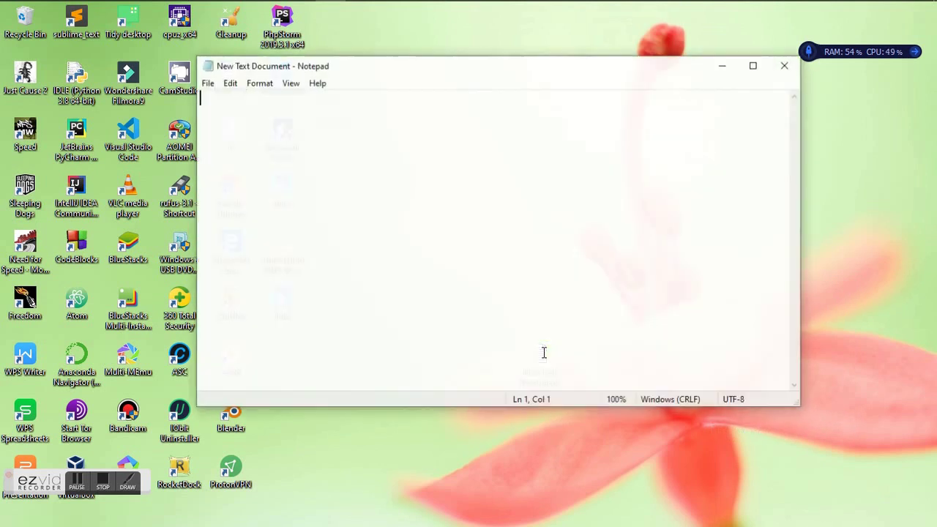
drag(374, 70, 407, 95)
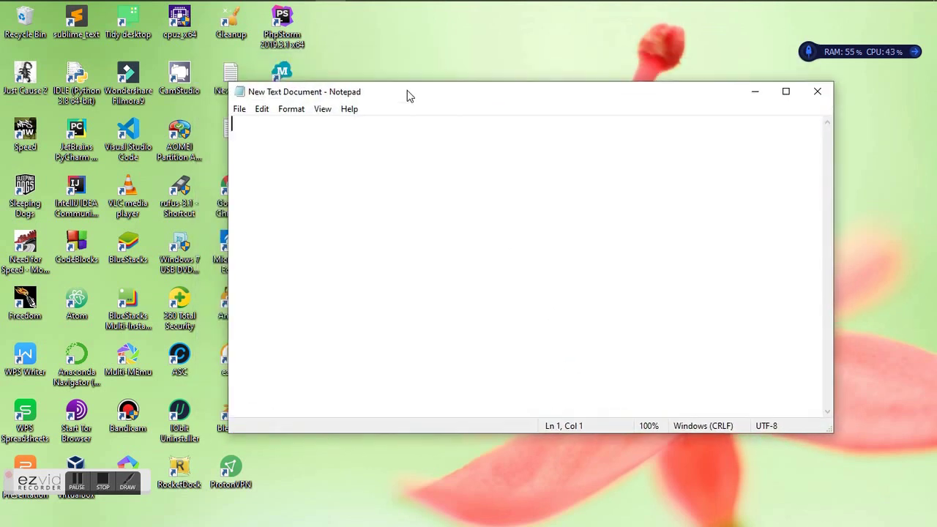
Return to the instruction note and add the line "Just type exactly what i type" below the new document instruction.
mouse_move(340, 6)
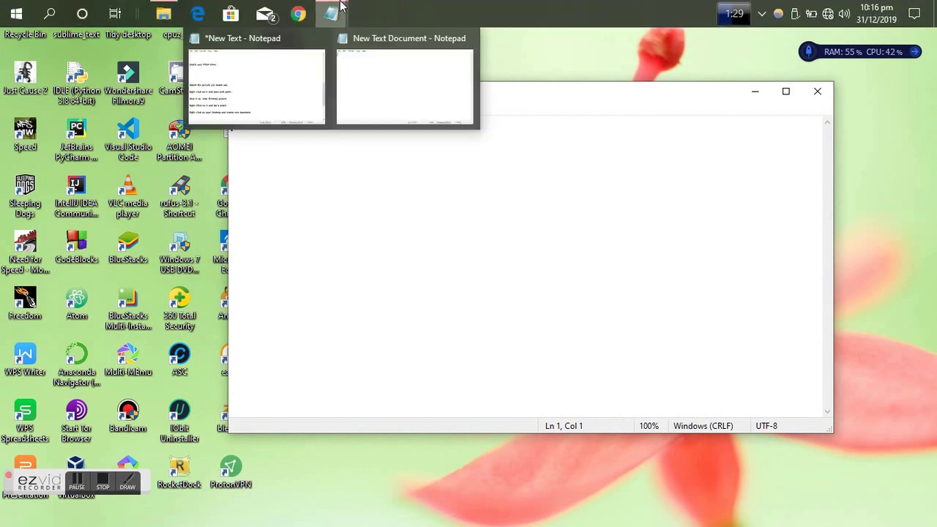
click(283, 51)
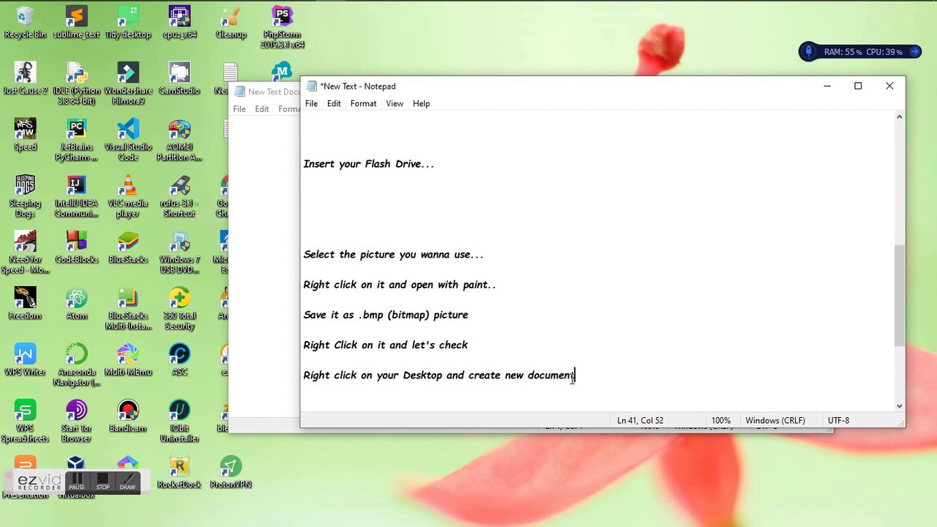
click(366, 376)
click(593, 383)
key(Return)
text(J)
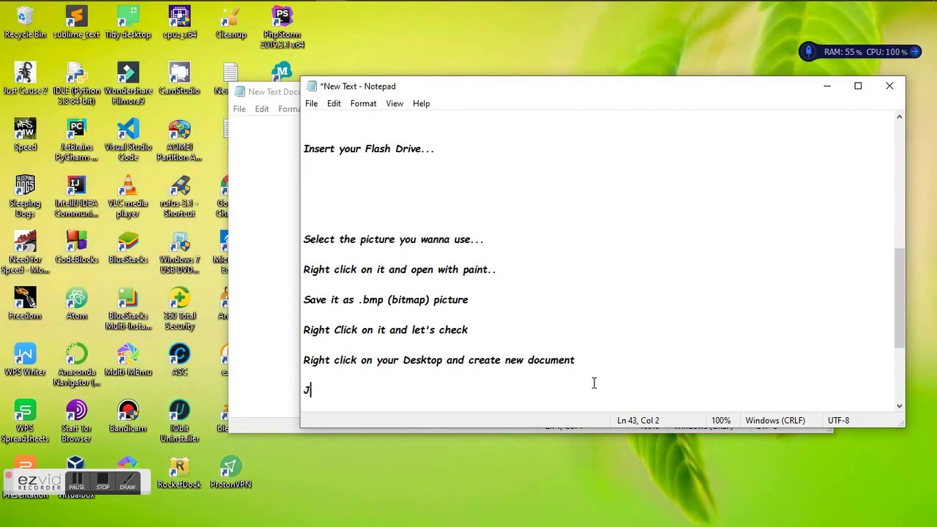
text(ust type exactly w)
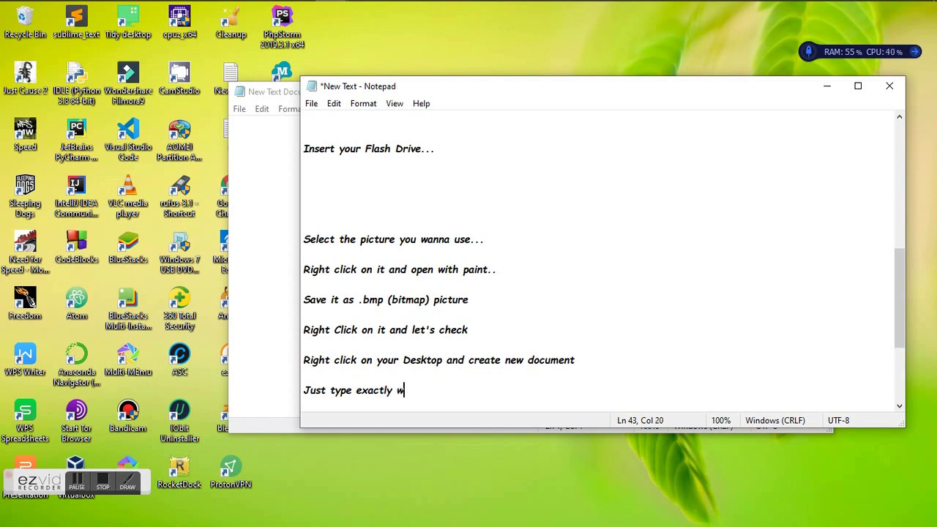
text(hat i type)
key(Return)
key(Return)
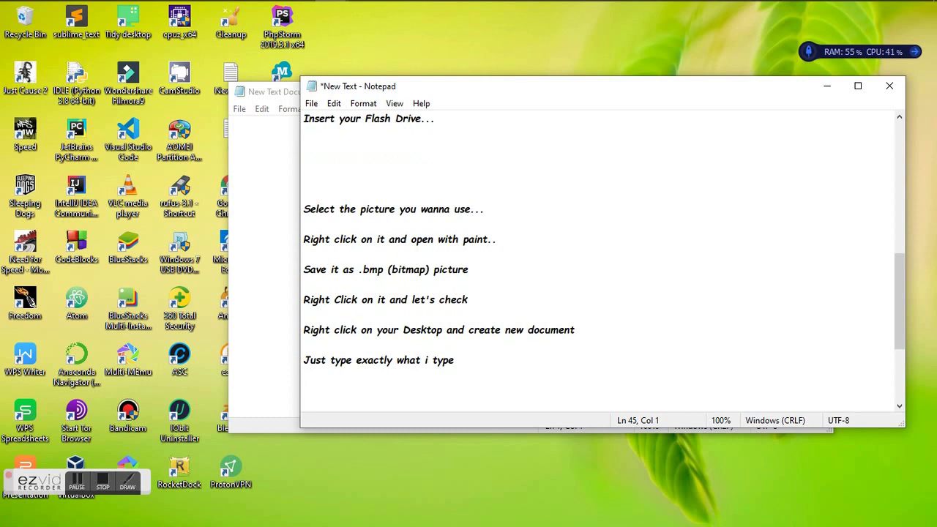
In the new text document, write [autorun] on the first line and icon = "" on the second.
click(240, 119)
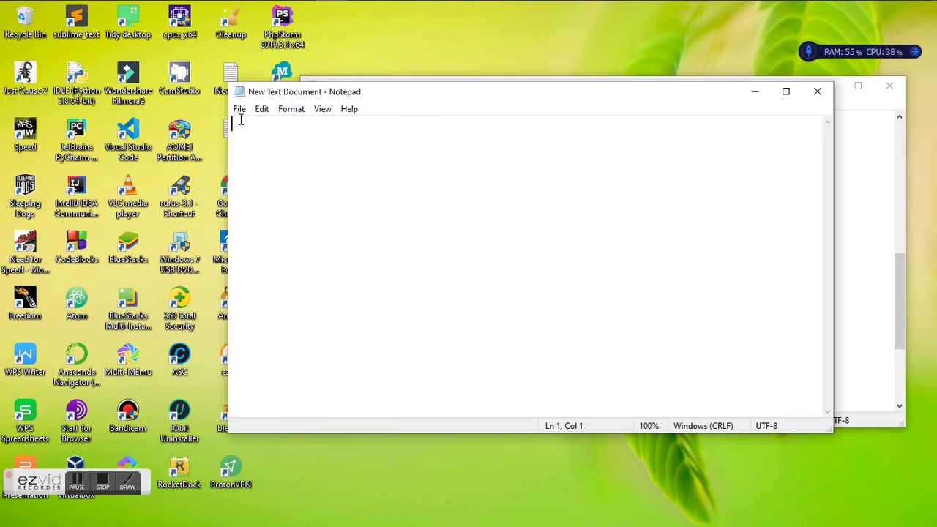
text([au)
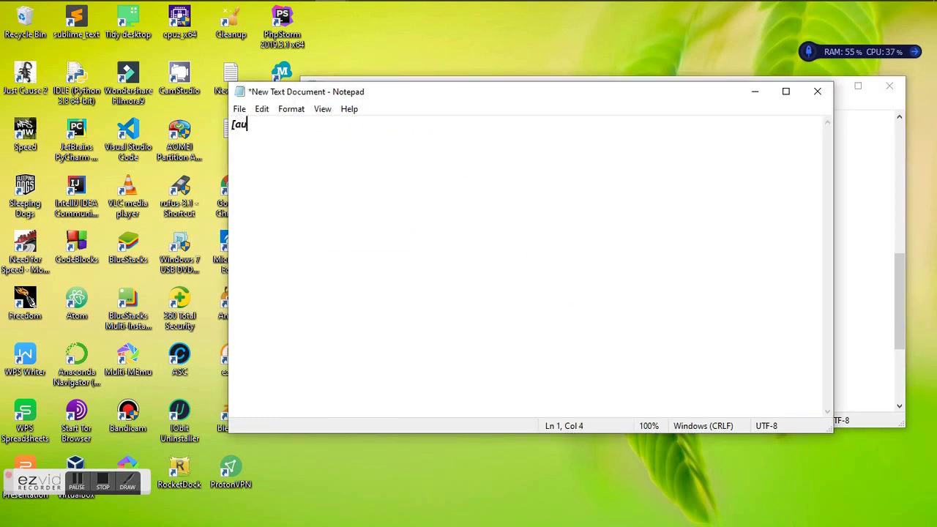
text(torun)
text(])
text(ico)
text(icon =)
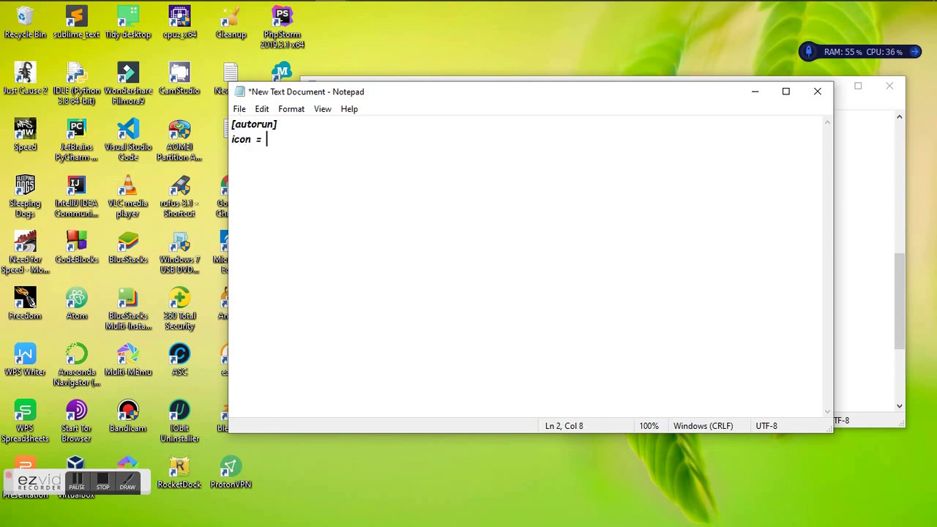
text( "")
Minimize the instruction note and move the new text document's window clear of the desktop picture icons.
click(855, 245)
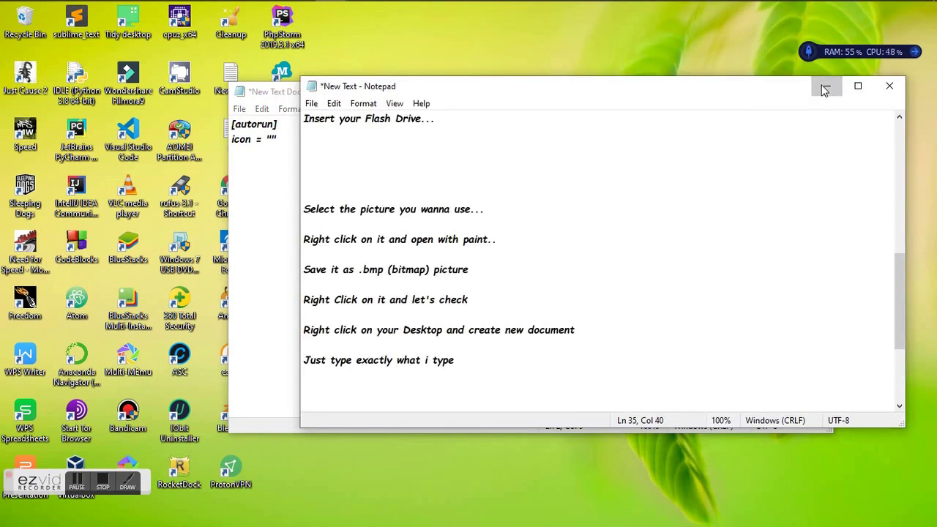
click(824, 88)
drag(630, 98, 796, 71)
click(306, 325)
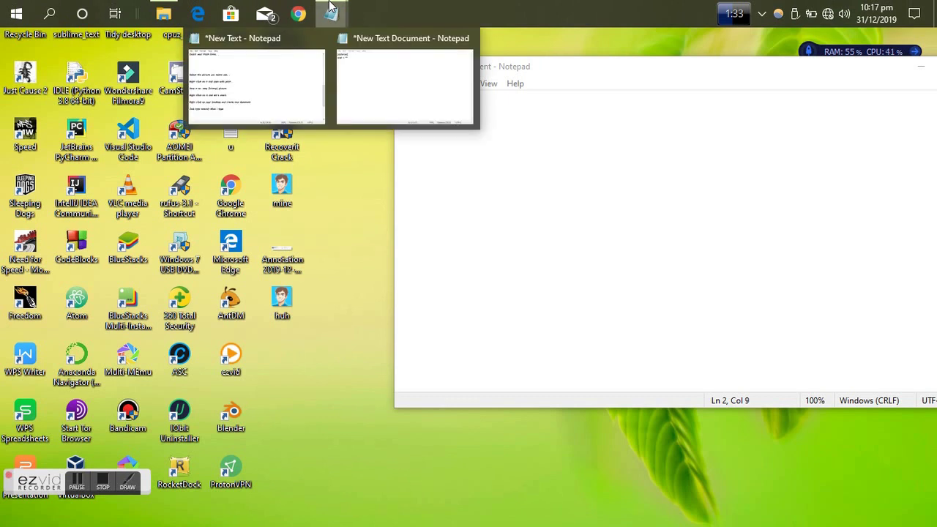
In the instruction note, end the last line with ".." and add the line "The name of your picture" below it.
click(295, 66)
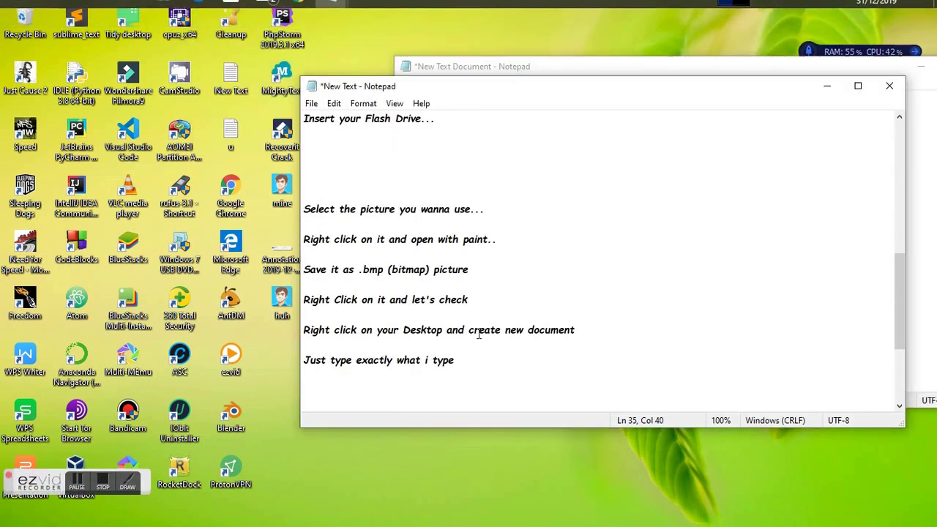
click(480, 362)
text(..)
key(Return)
key(Return)
text(The name )
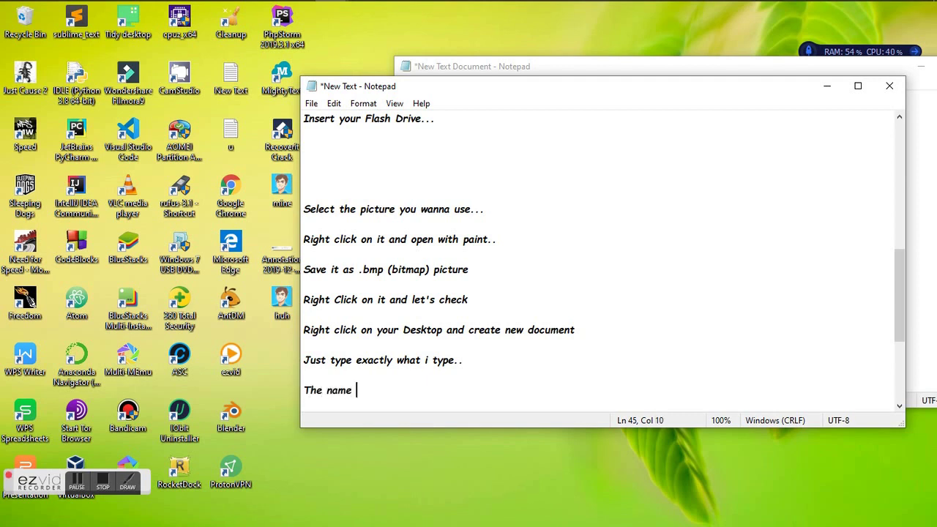
text(of your picture)
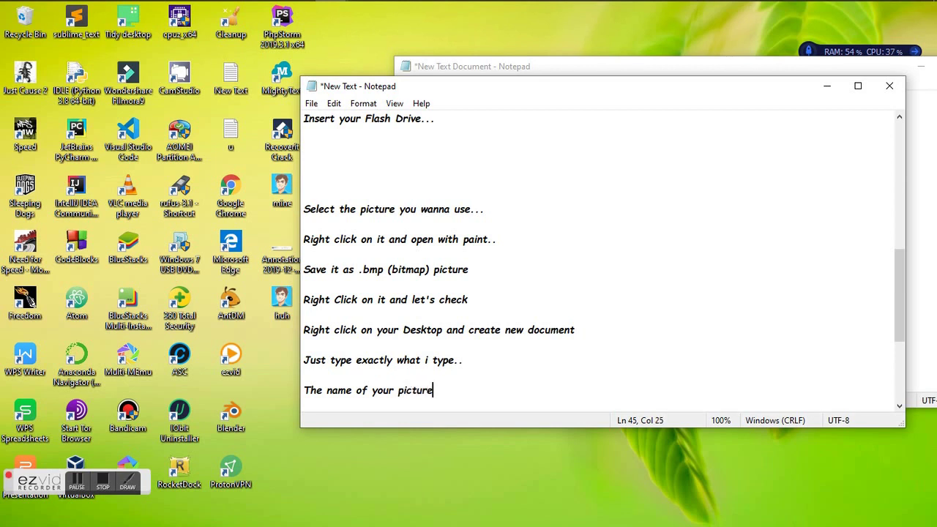
Enter huh.bmp between the quotes of the icon line in the new text document and move its window aside.
click(634, 67)
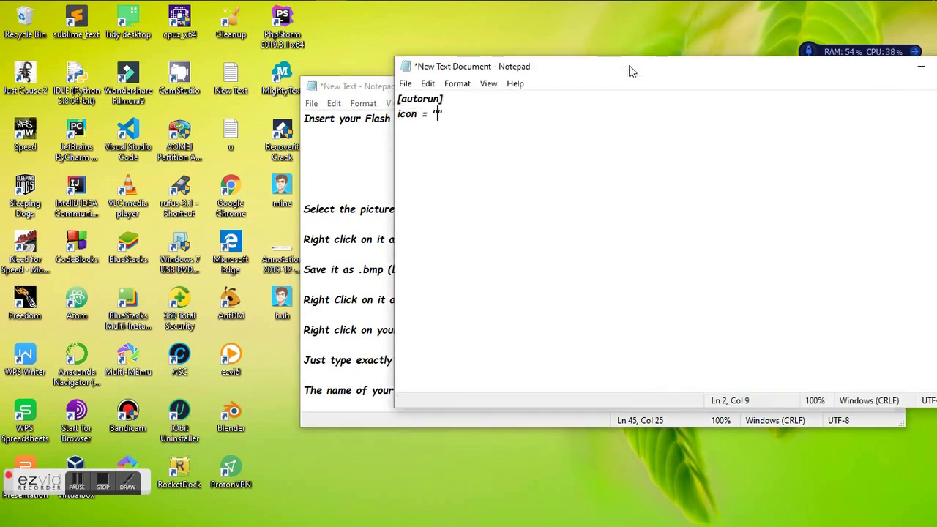
drag(495, 69, 448, 115)
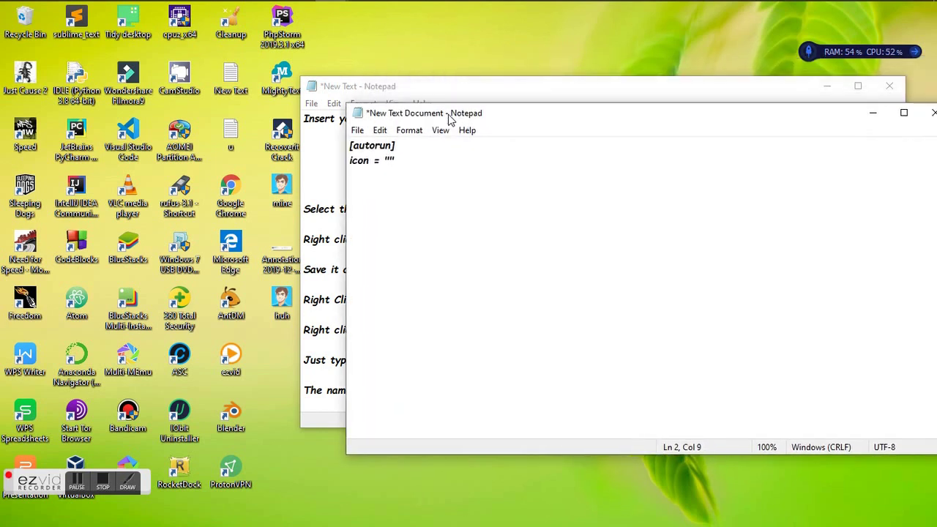
text(huh)
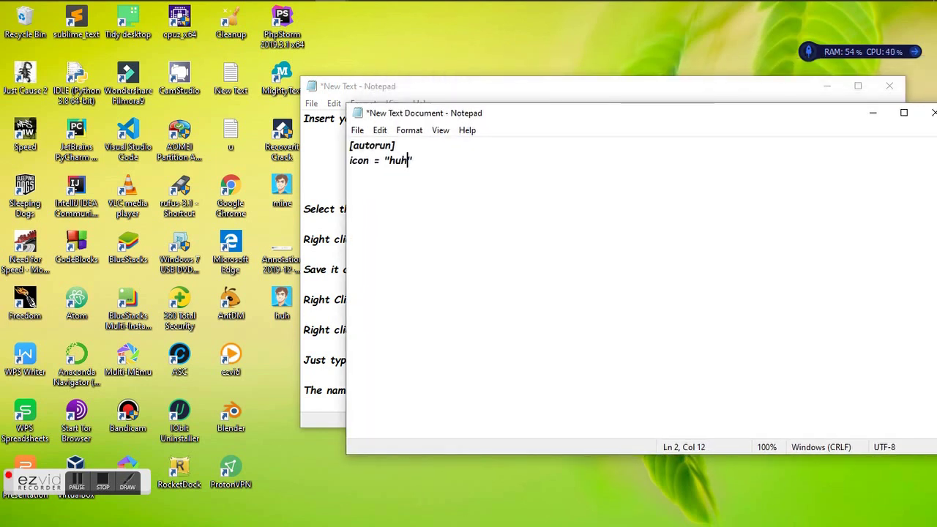
text(.bmp)
drag(468, 118, 310, 105)
Add the line "Save it as autorun.inf" below the picture name line in the instruction note.
click(854, 326)
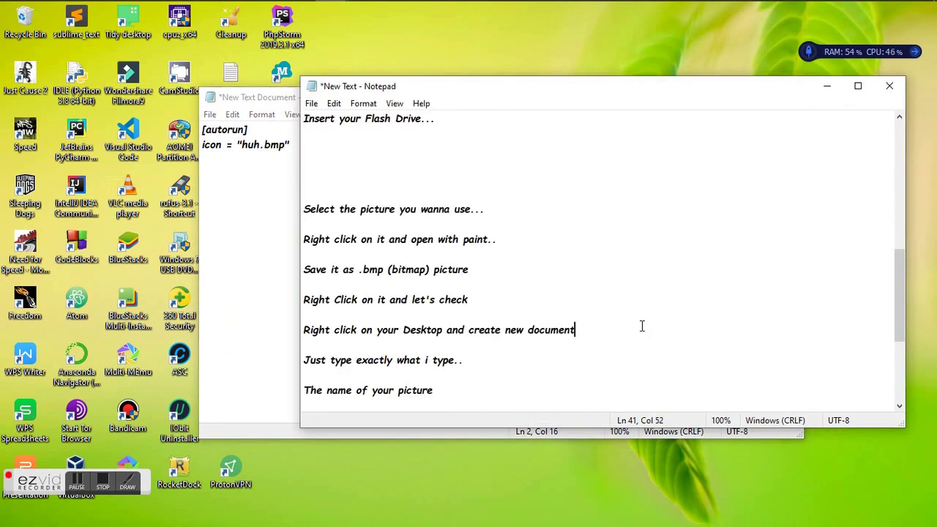
click(474, 391)
key(Return)
key(Return)
text(Save it )
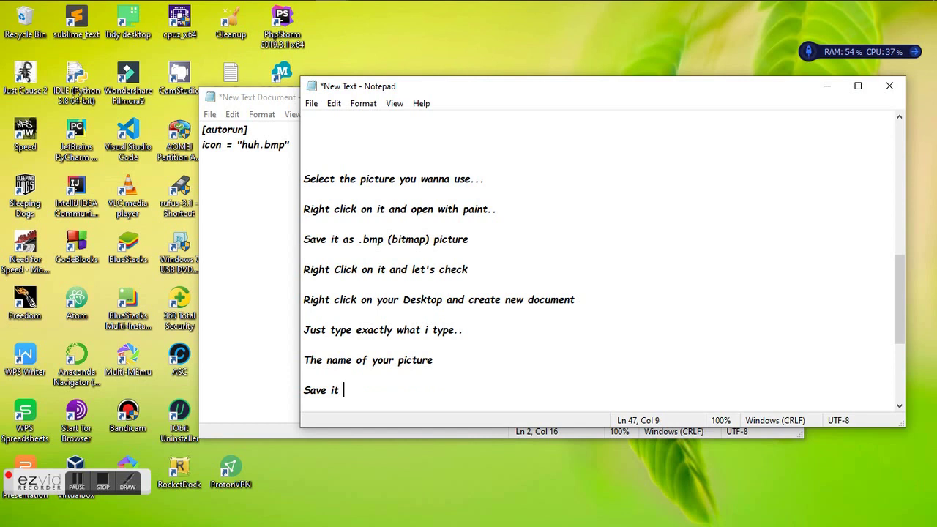
text(as autorun.in)
key(BackSpace)
key(BackSpace)
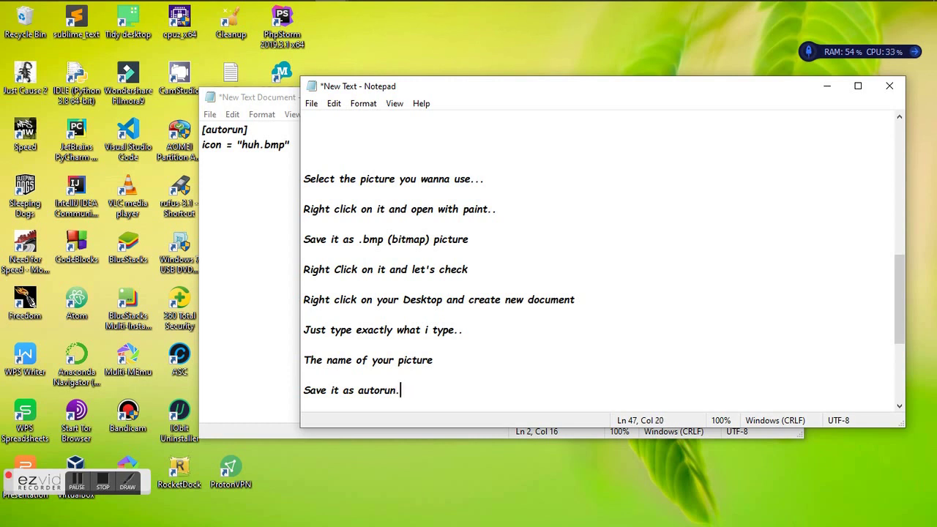
text(inf)
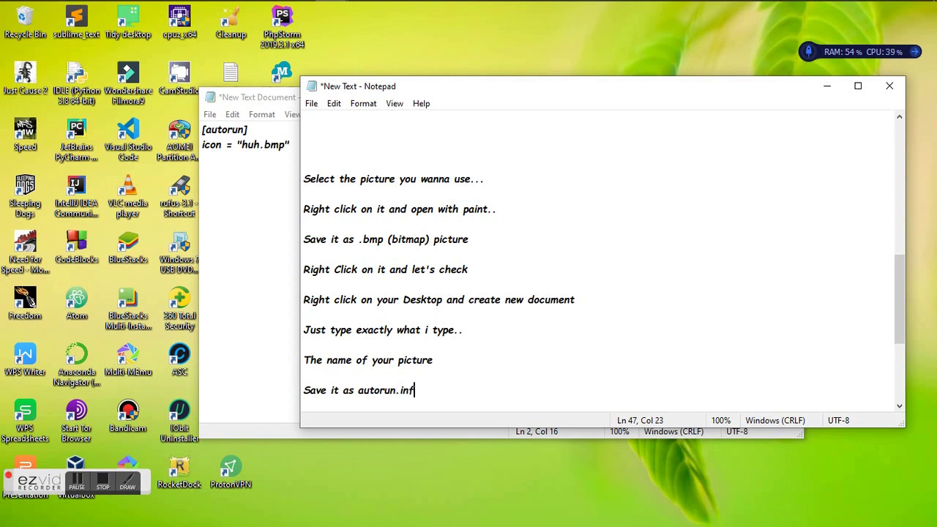
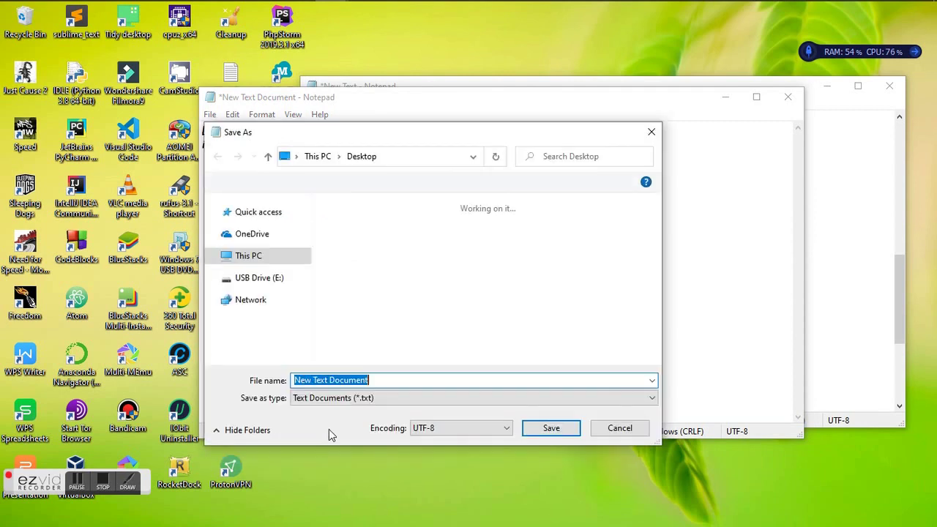
Save the new text document to the Desktop as autorun.inf with All Files as the file type.
click(369, 404)
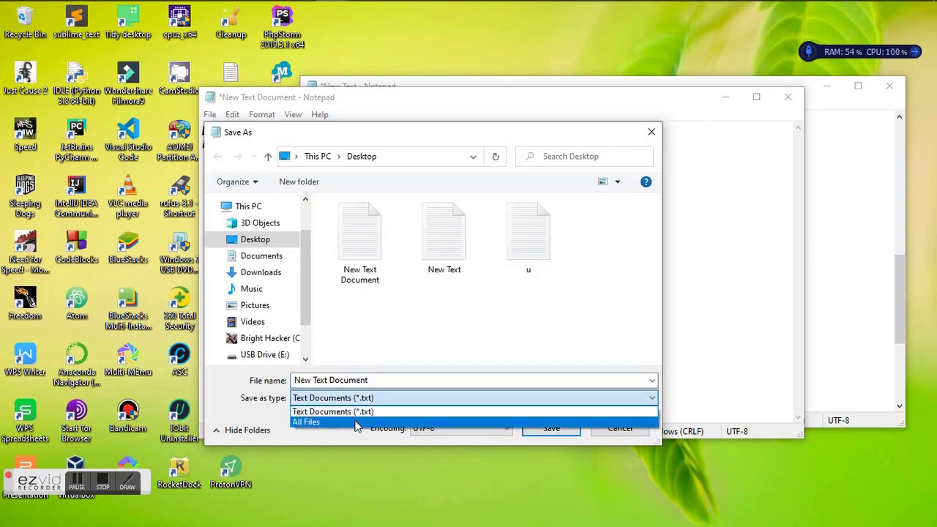
click(359, 423)
click(378, 379)
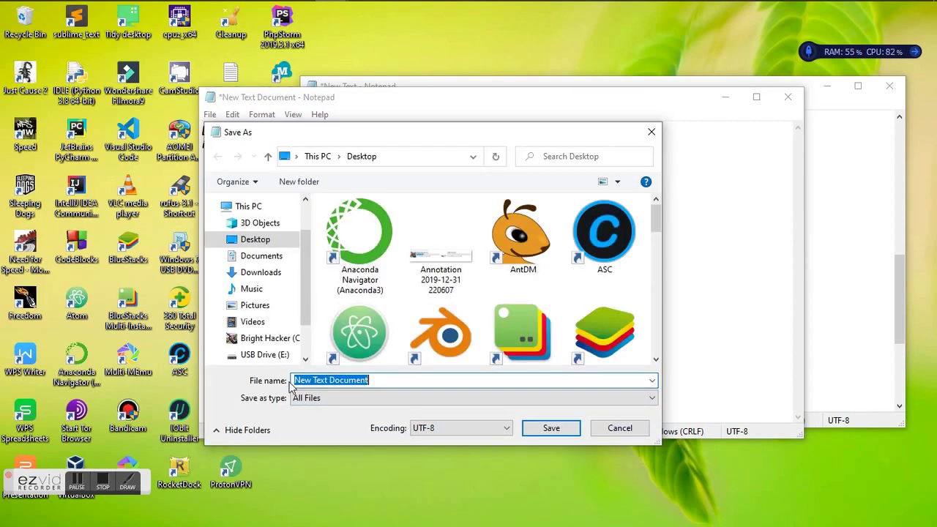
text(auto)
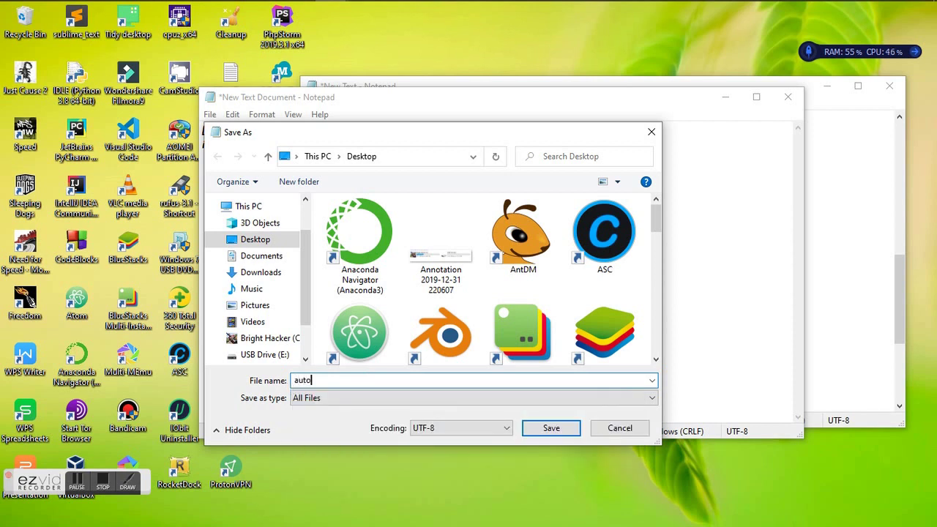
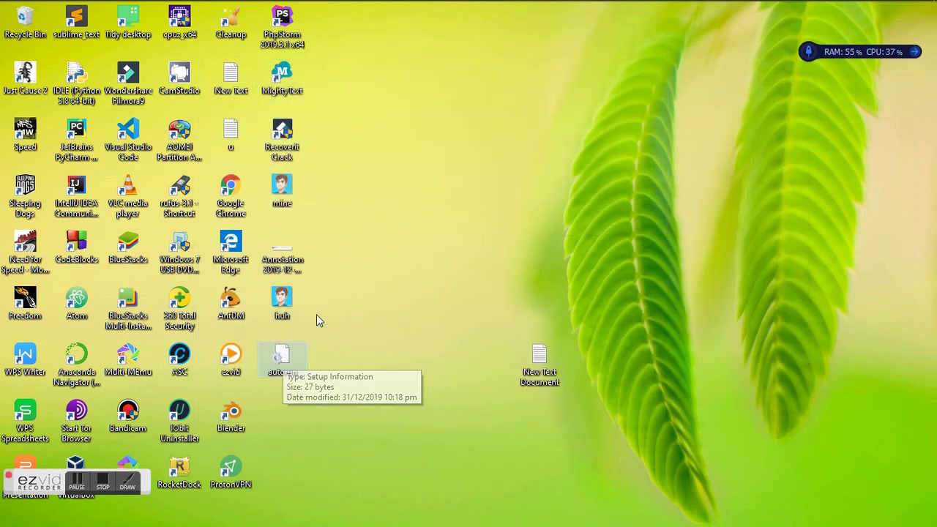
Bring the Notepad window of the autorun file to the front.
mouse_move(302, 4)
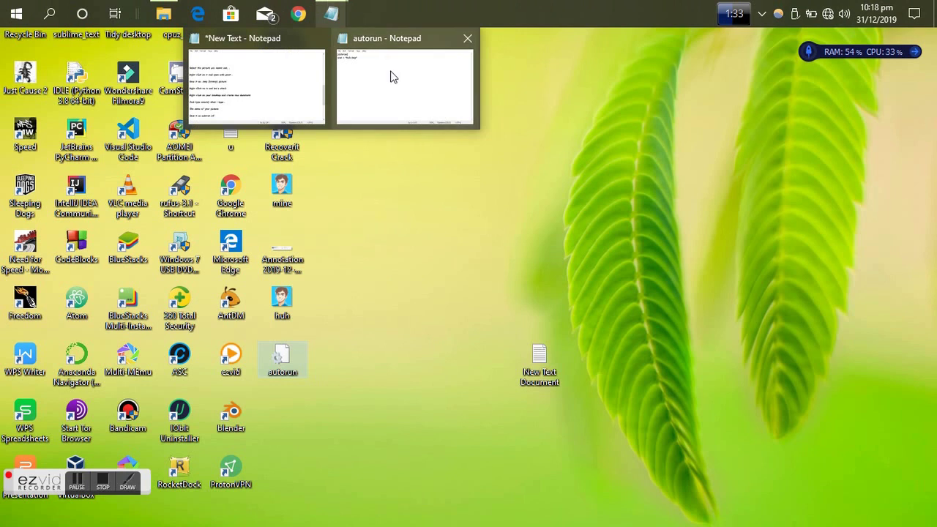
click(389, 75)
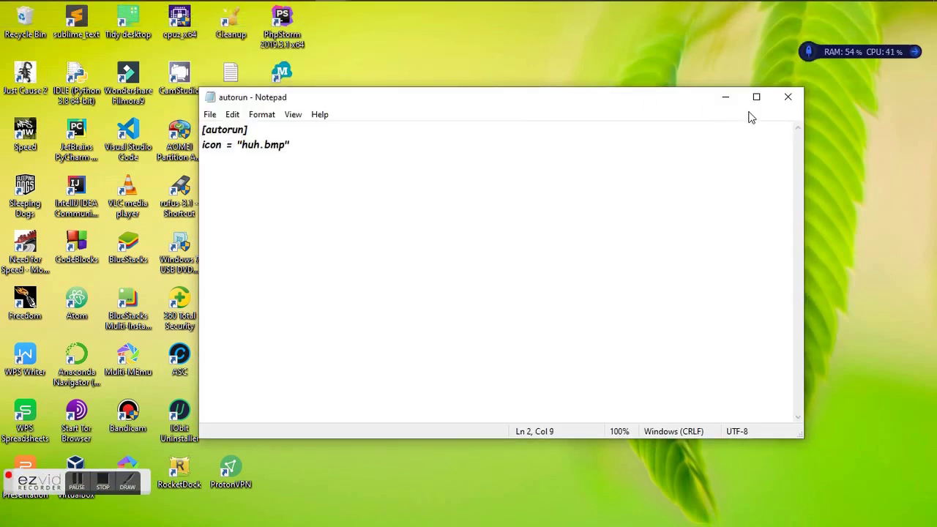
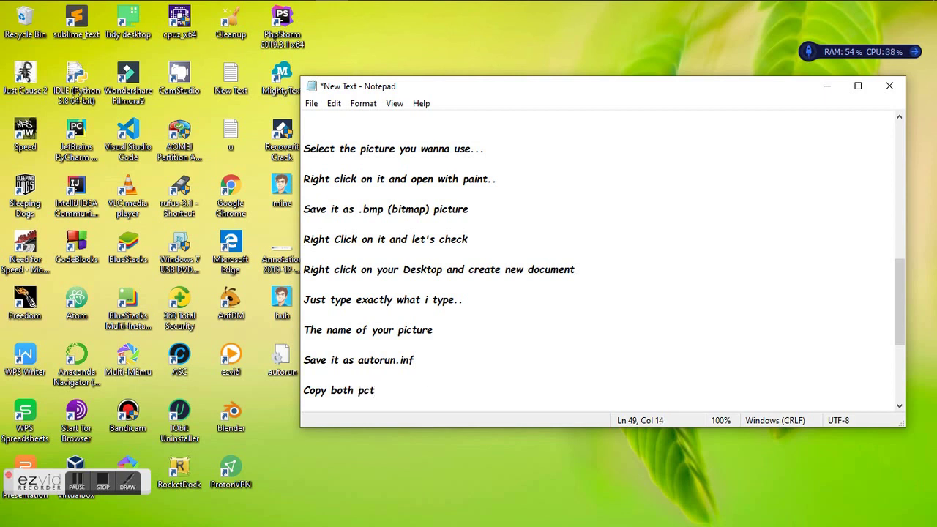
Correct and continue the last line of the instruction note to read "Copy both picture and".
key(BackSpace)
key(BackSpace)
text(icture and )
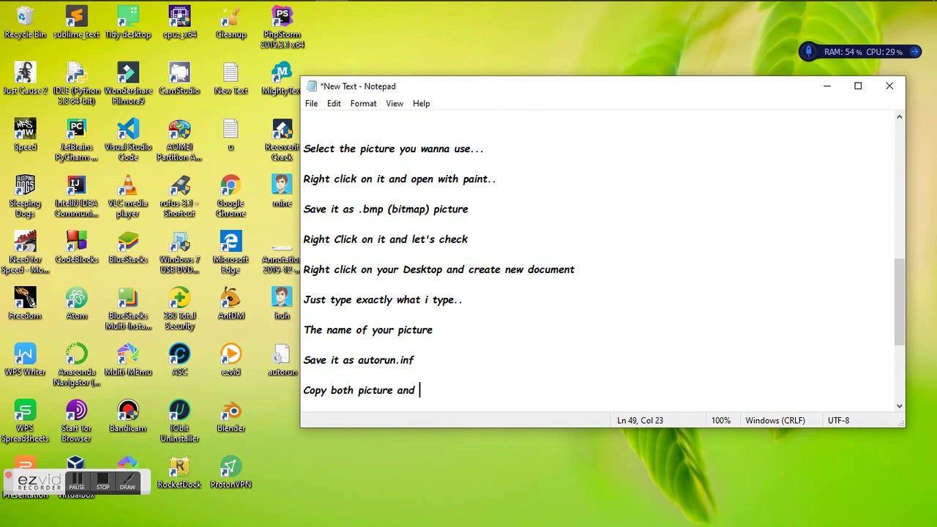
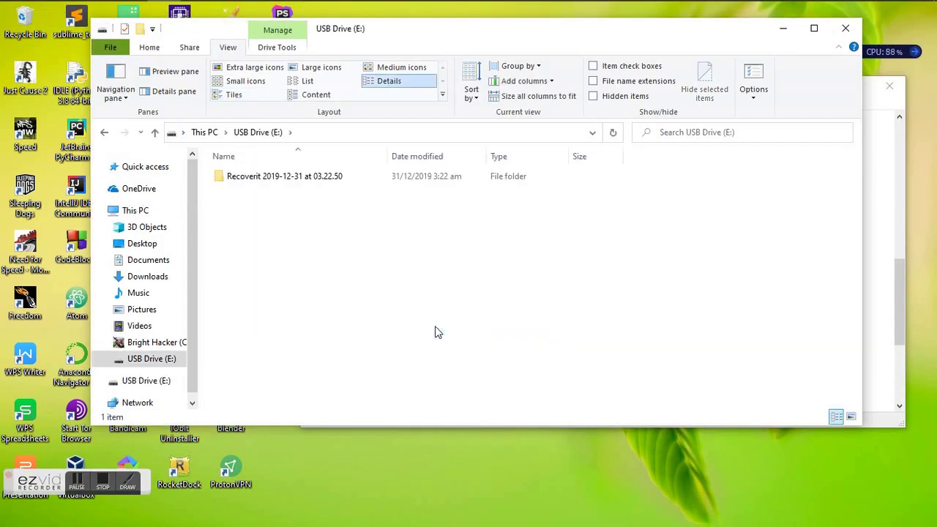
Move the cut huh picture and autorun file from the Desktop into USB Drive (E:).
key(ctrl+v)
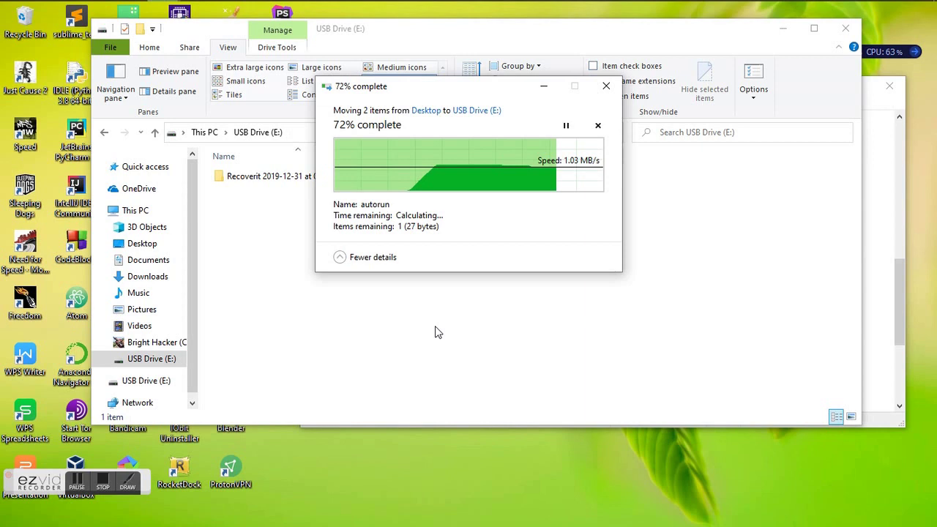
drag(435, 327, 489, 307)
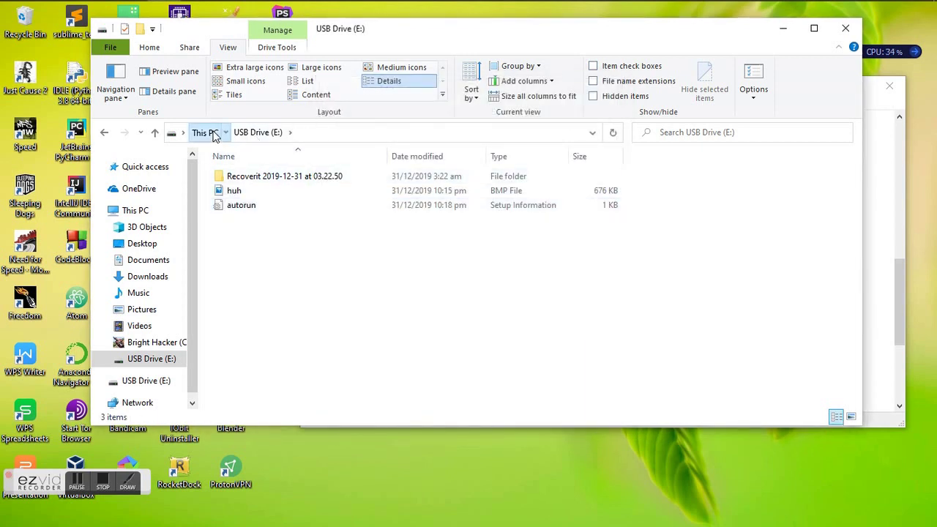
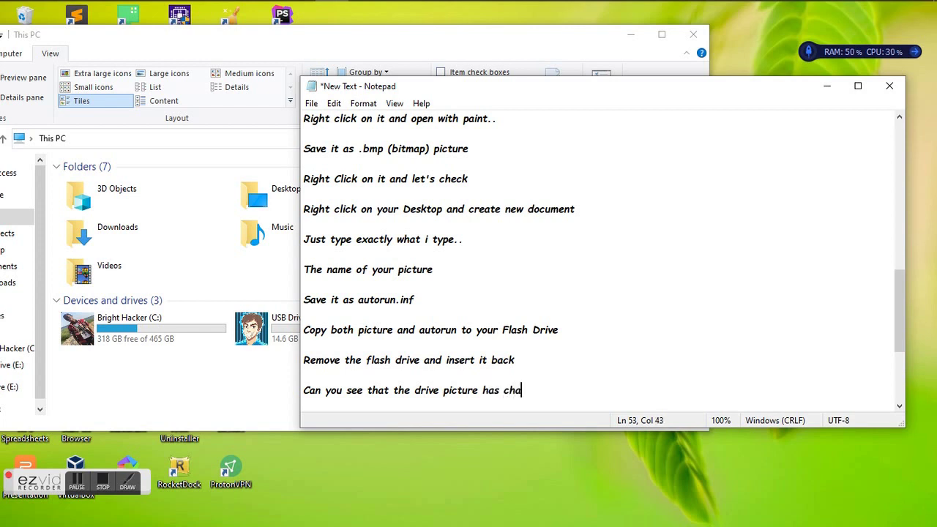
Complete the instruction note's last line as "Can you see that the drive picture has changed.." and leave a blank line below it.
text(ges)
key(BackSpace)
text(d..)
key(Return)
key(Return)
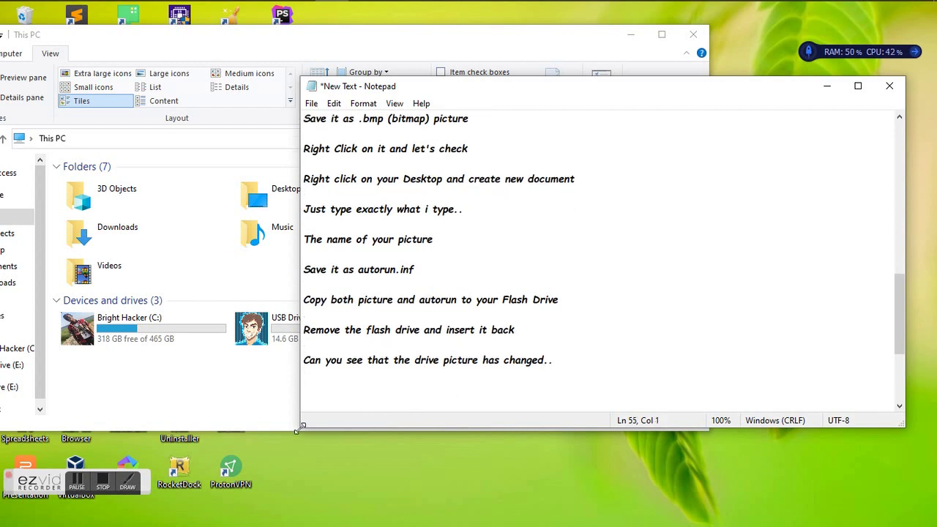
click(98, 488)
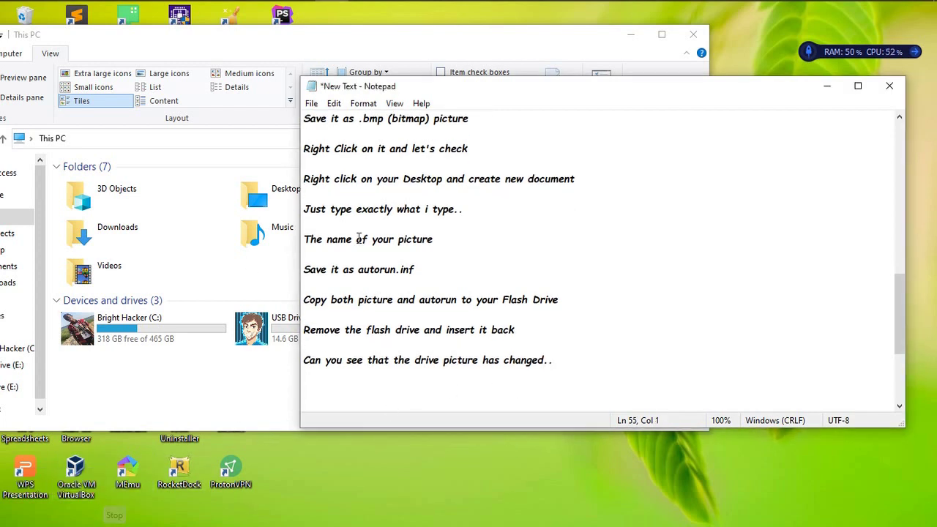